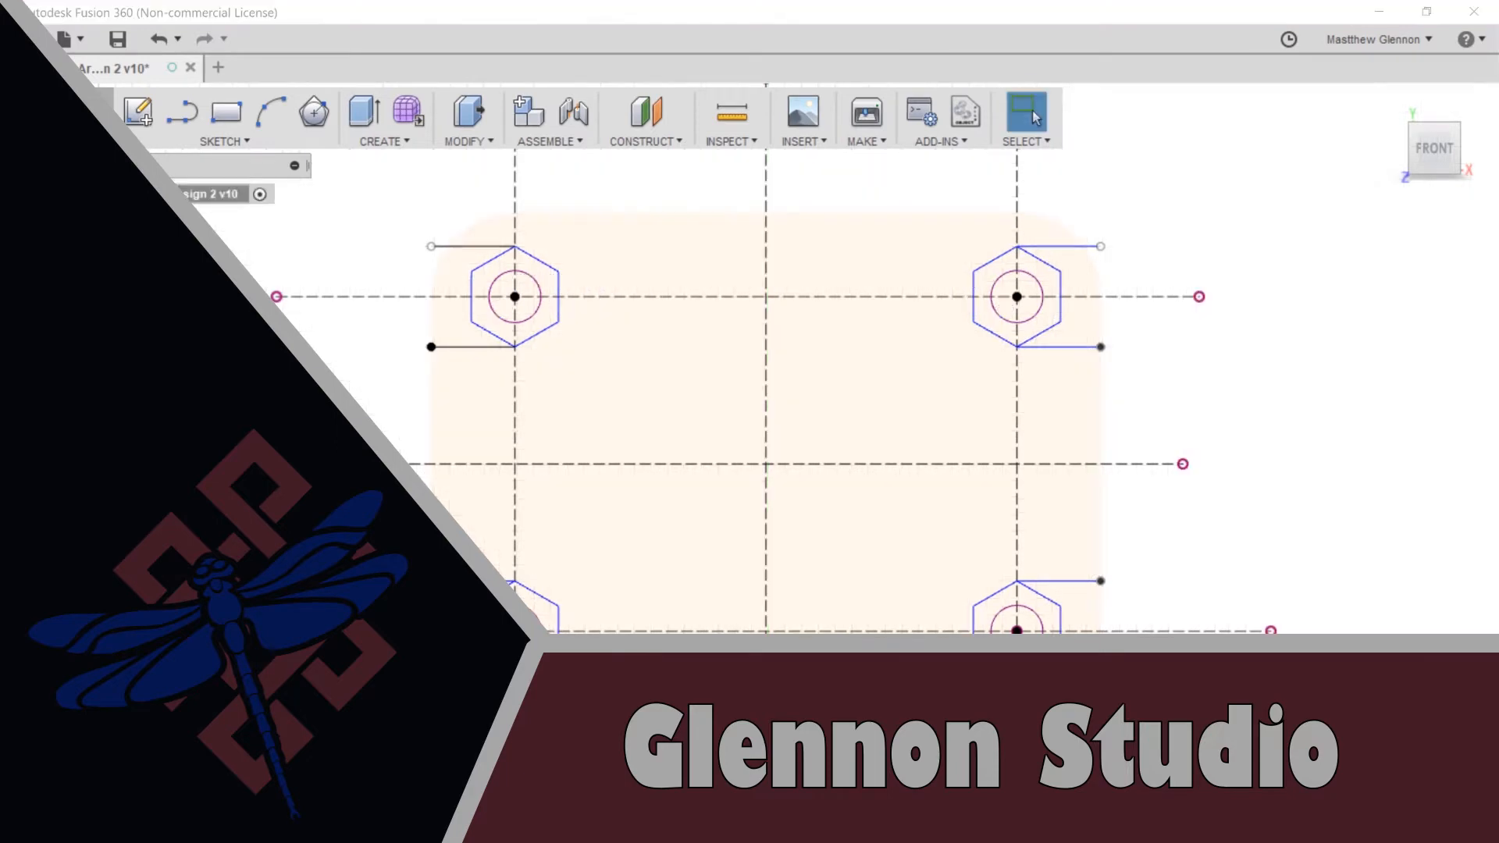
# Extrude the plate profile around the four hex nut slots 2.6 mm from the selected object, joined to the body
pyautogui.click(547, 351)
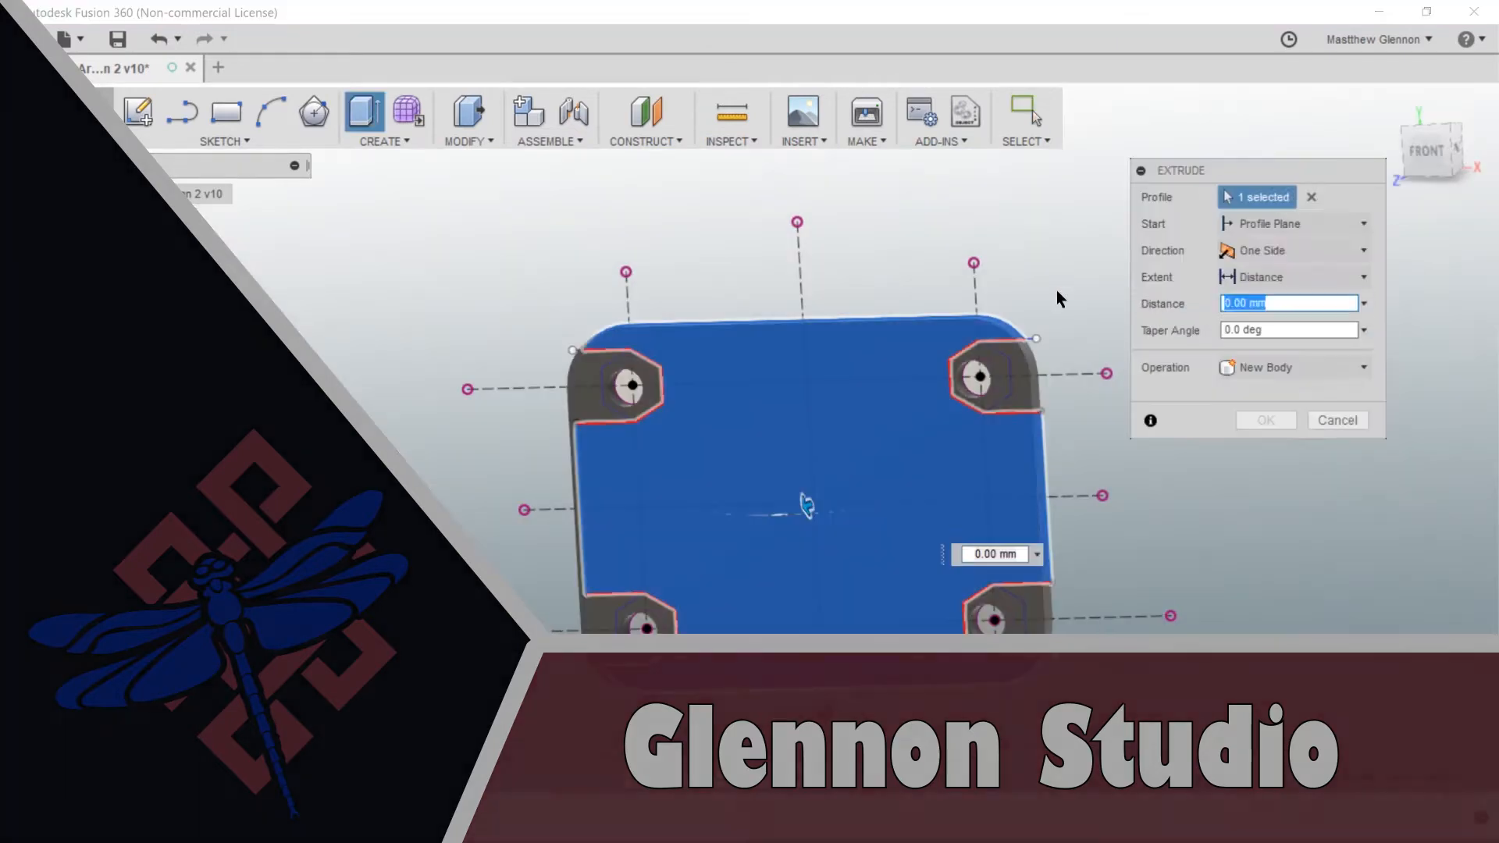
pyautogui.write('2.6')
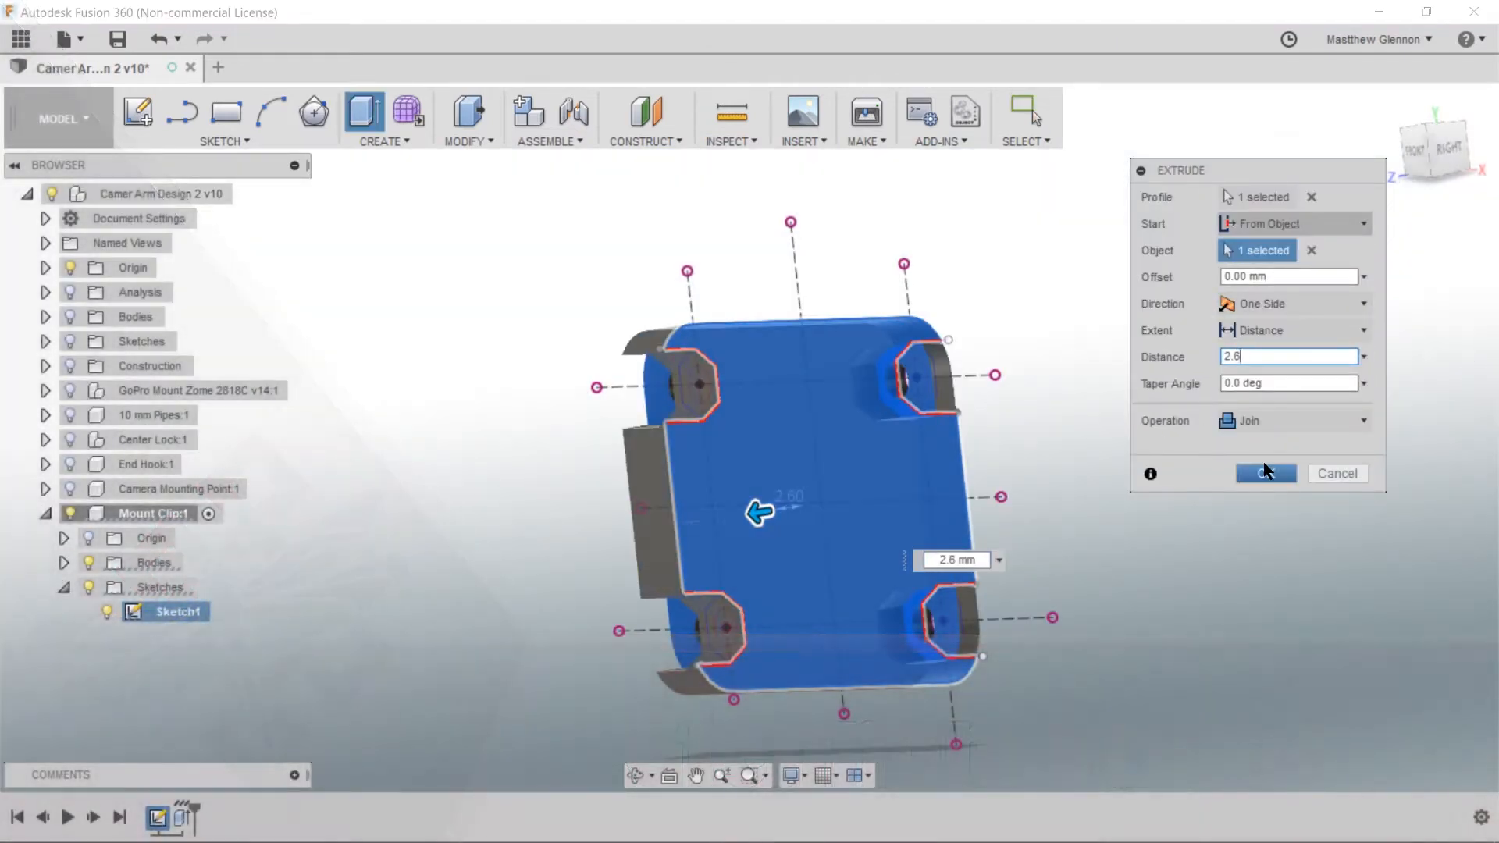
pyautogui.click(1265, 473)
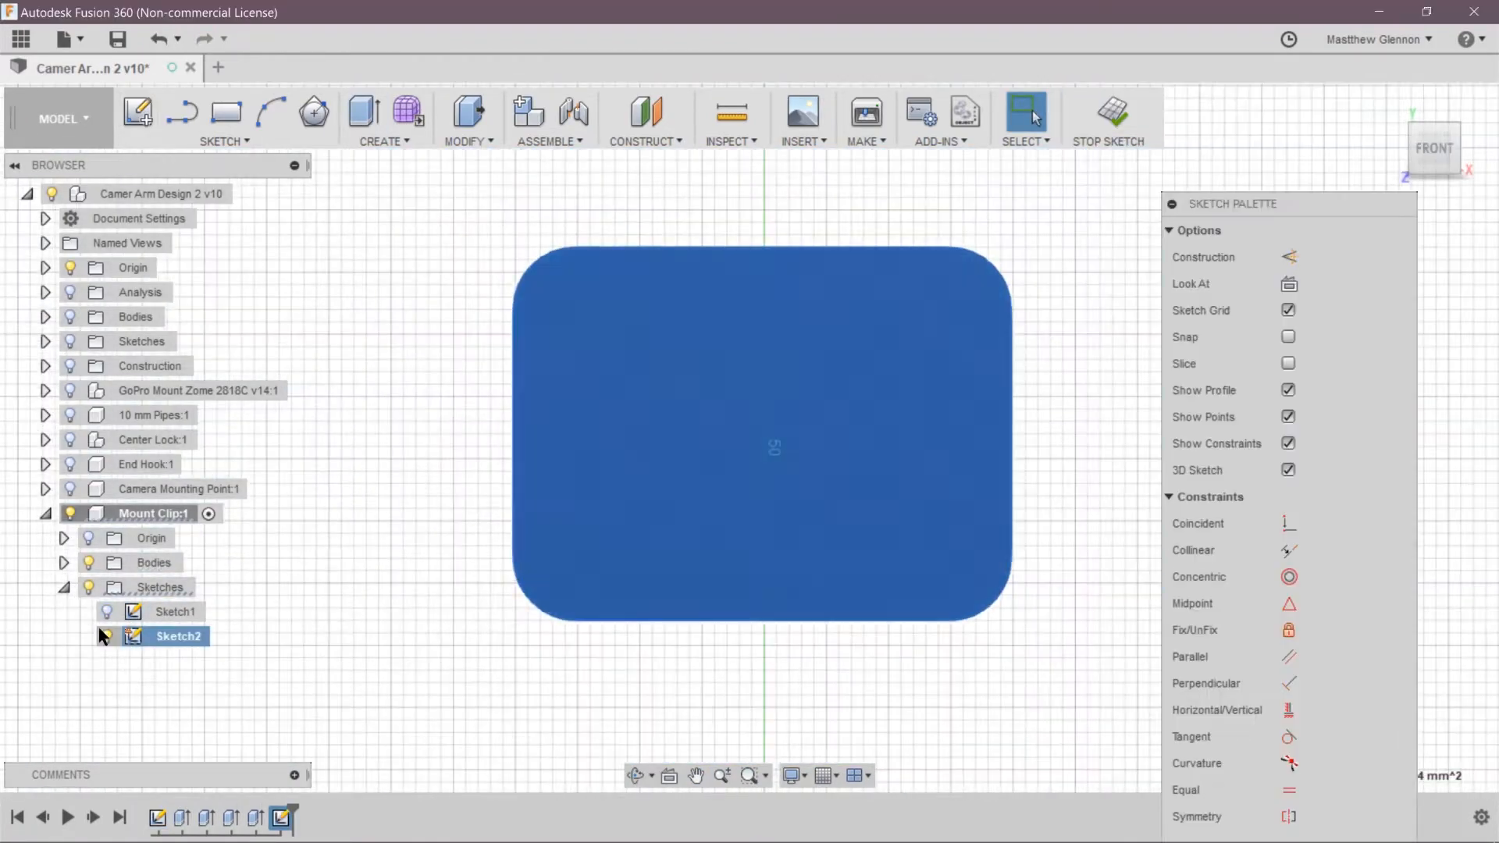
# Project the plate's rounded outline into the sketch and draw three rectangles above, below and beside it
pyautogui.click(224, 142)
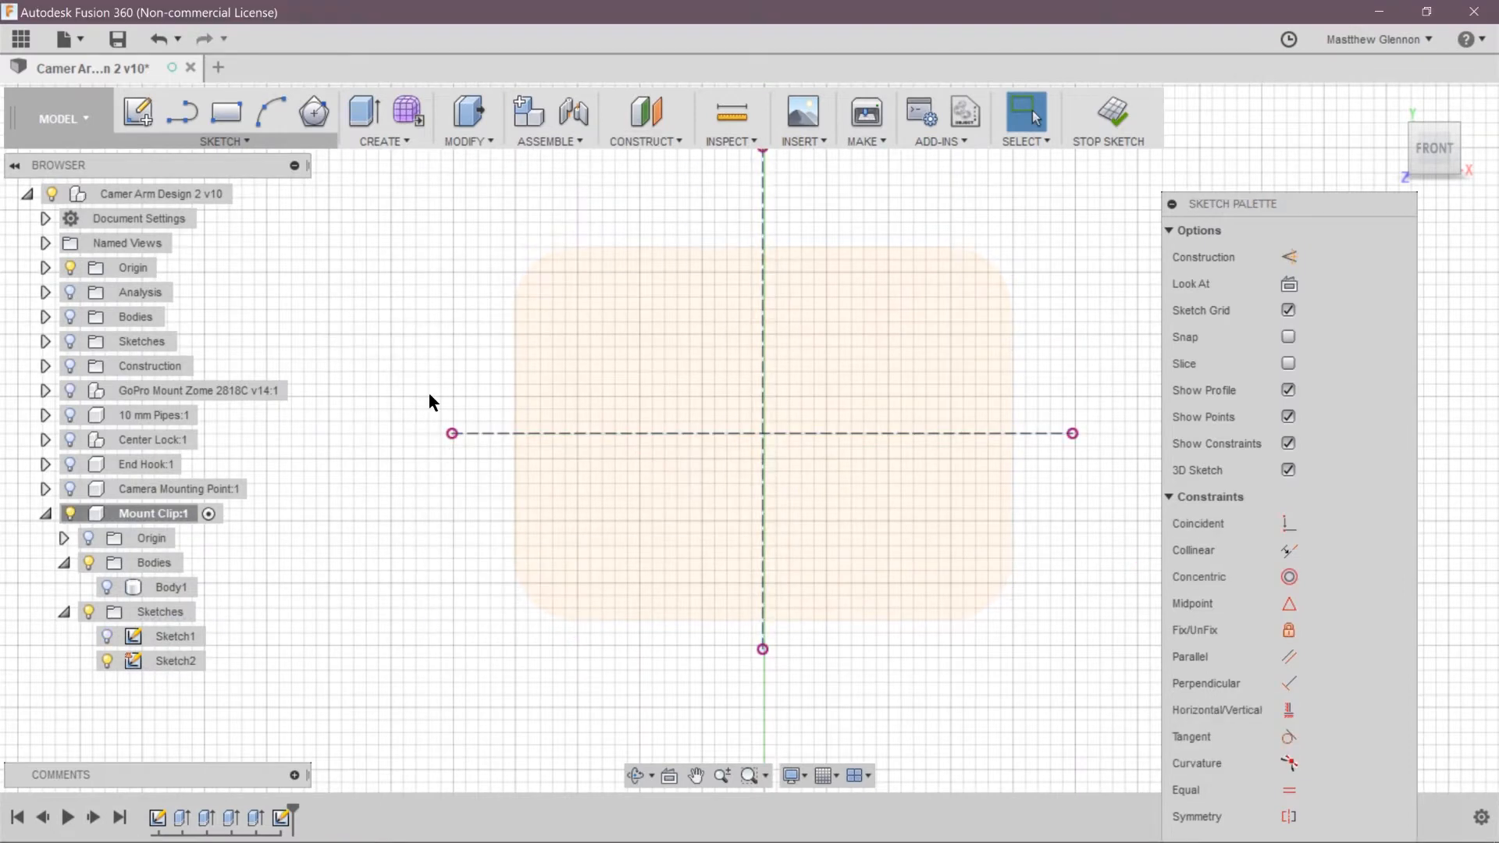
pyautogui.click(764, 247)
pyautogui.click(224, 141)
pyautogui.click(390, 670)
pyautogui.click(107, 587)
pyautogui.click(1265, 291)
pyautogui.click(107, 587)
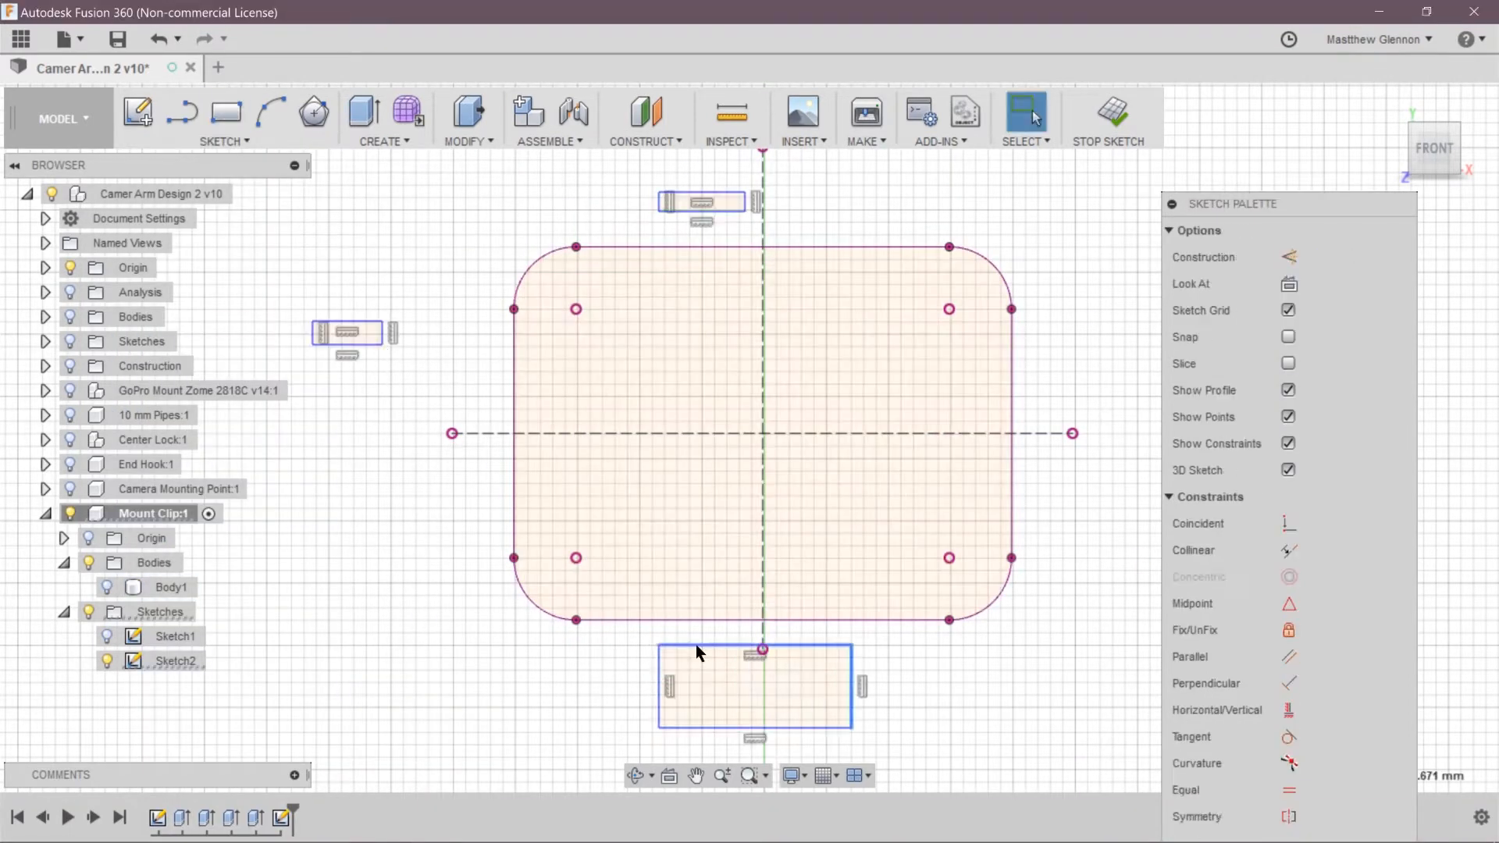
# Centre the three rectangles on the plate's vertical centreline, at the upper edge, middle and lower edge
pyautogui.click(658, 231)
pyautogui.click(762, 232)
pyautogui.moveTo(382, 333); pyautogui.dragTo(438, 336)
pyautogui.moveTo(367, 344); pyautogui.dragTo(568, 457)
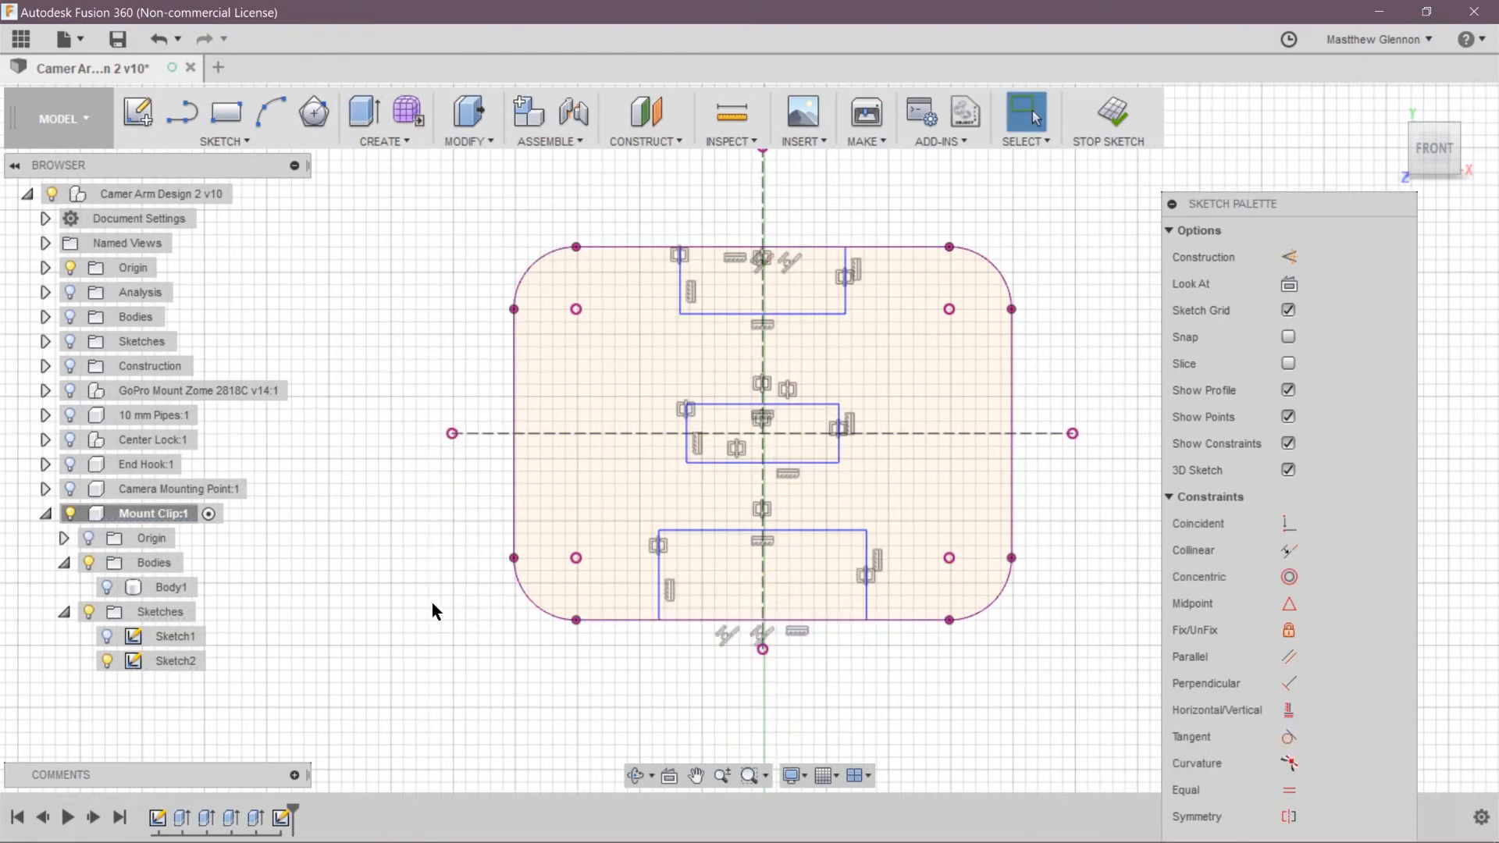
# Set the upper and lower rectangles' heights to 3 mm and the middle rectangle's height to 4 mm
pyautogui.press('d')
pyautogui.click(709, 246)
pyautogui.click(710, 314)
pyautogui.click(703, 224)
pyautogui.write('3')
pyautogui.press('Return')
pyautogui.press('Return')
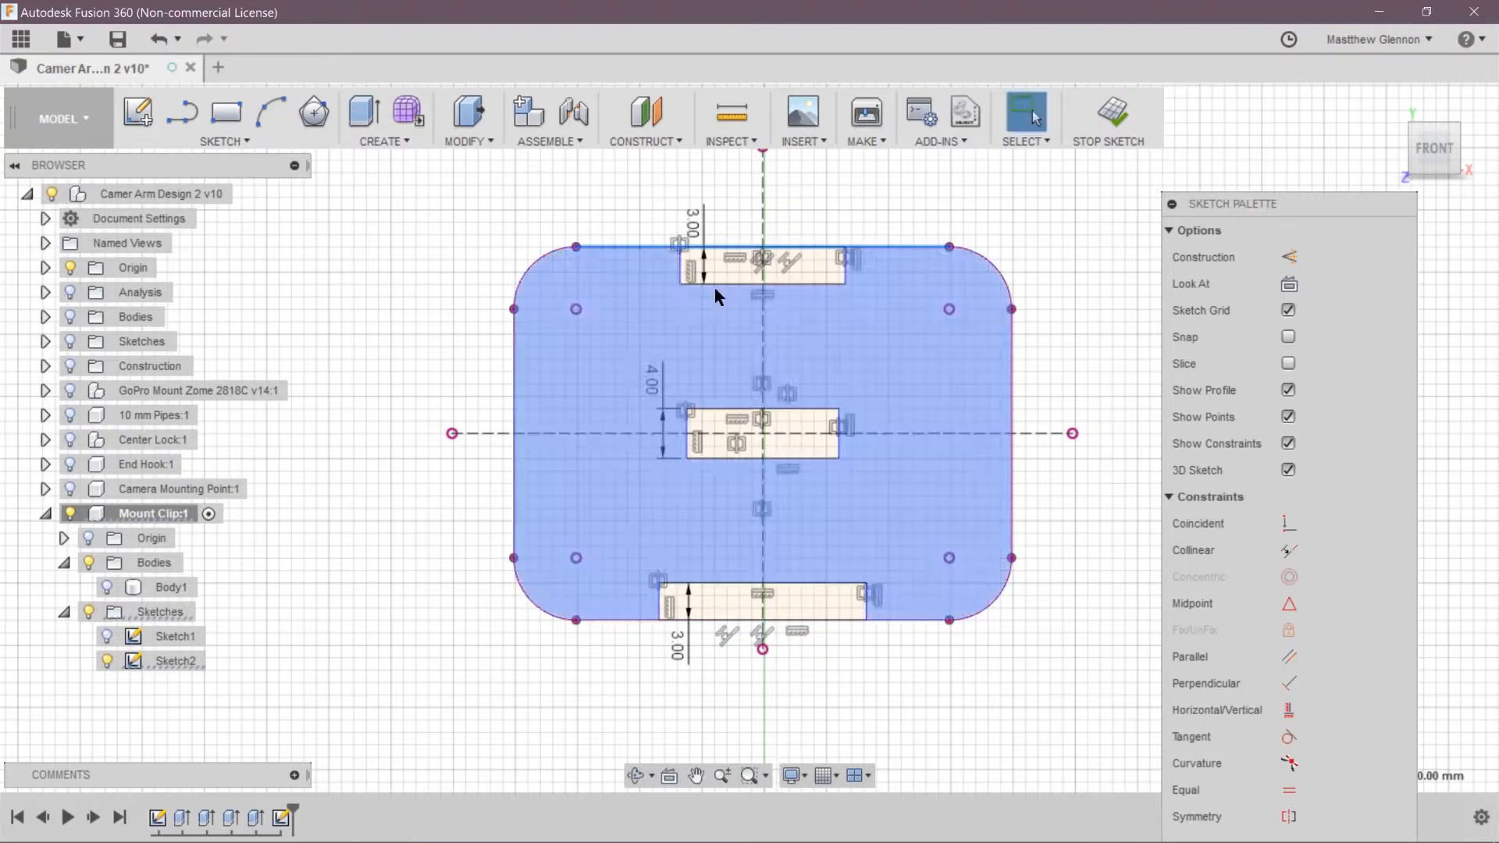
# Set the upper rectangle's width to 20 mm and align the side edges of all three rectangles with it
pyautogui.click(715, 285)
pyautogui.click(722, 326)
pyautogui.write('20')
pyautogui.rightClick(414, 302)
pyautogui.click(390, 441)
pyautogui.click(639, 271)
pyautogui.click(659, 605)
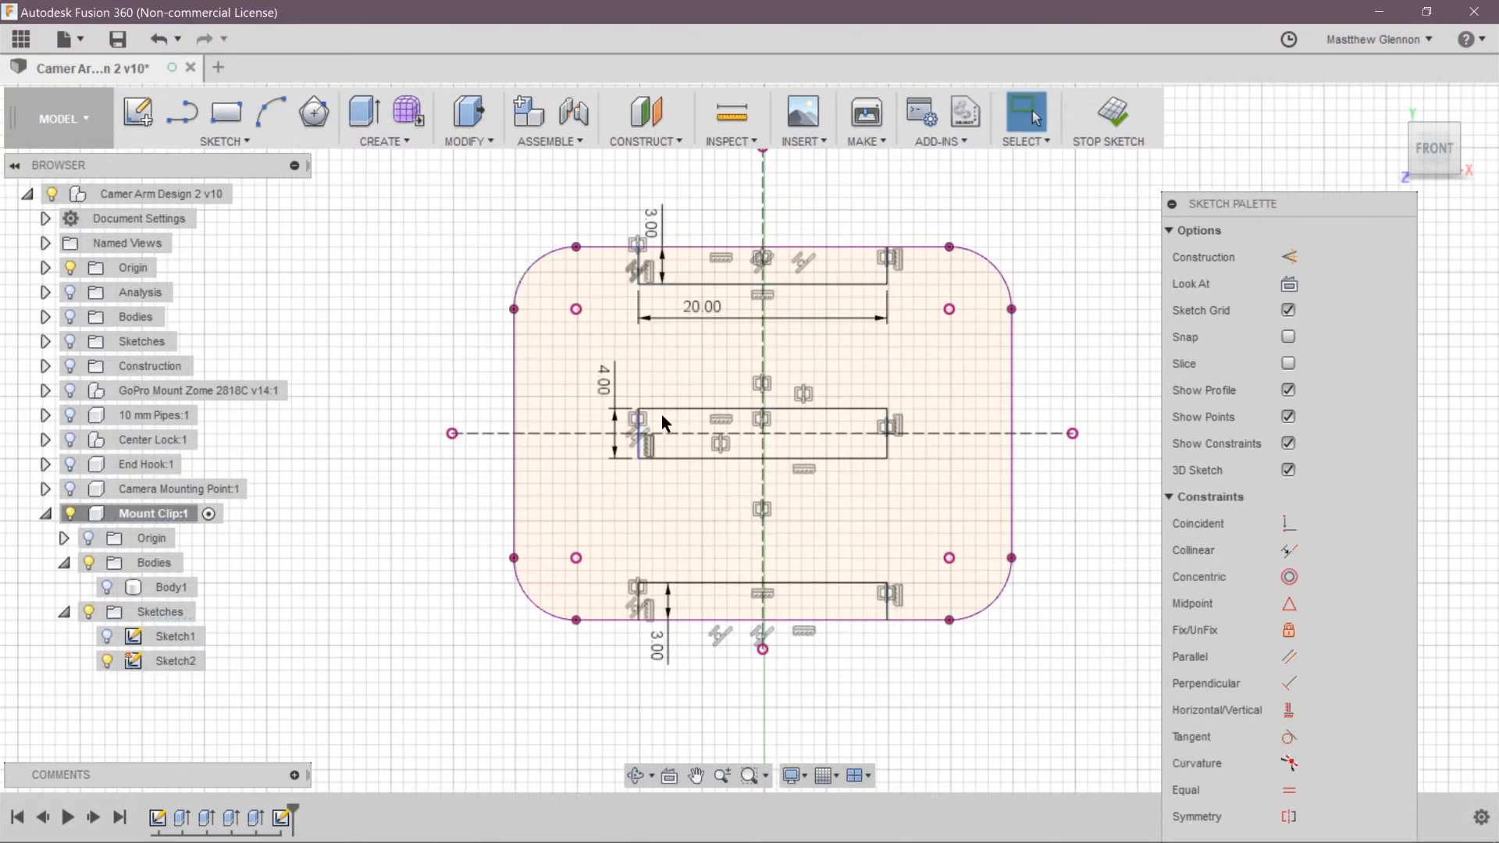
# Align a second rectangle beneath the upper strip with the strip's sides and set its height to 2 mm
pyautogui.click(889, 274)
pyautogui.scroll(5, 621, 308)
pyautogui.click(659, 242)
pyautogui.click(1038, 304)
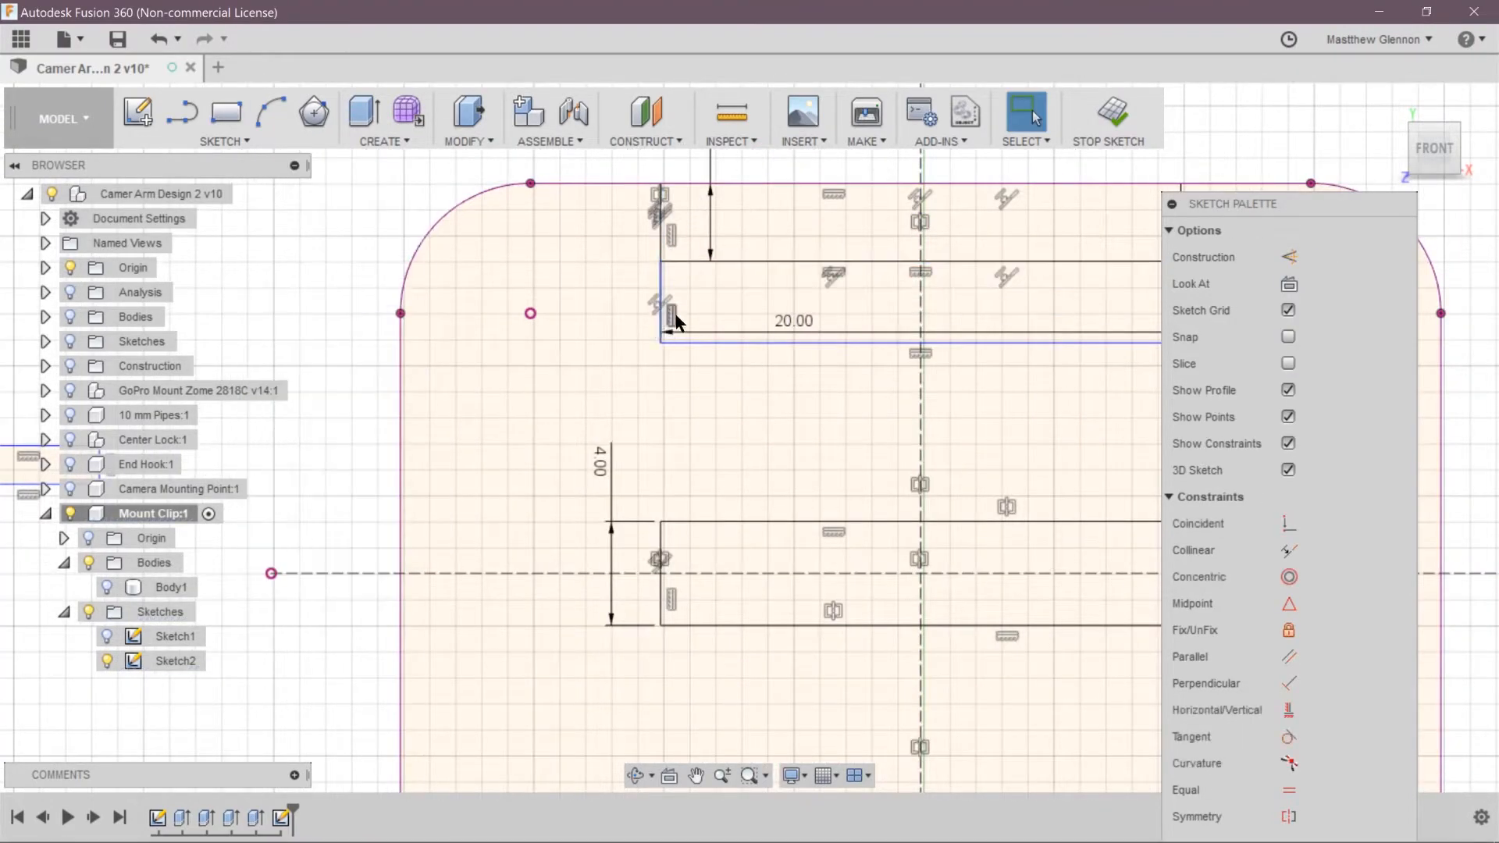
pyautogui.moveTo(695, 334); pyautogui.dragTo(697, 412)
pyautogui.write('d2')
pyautogui.press('Return')
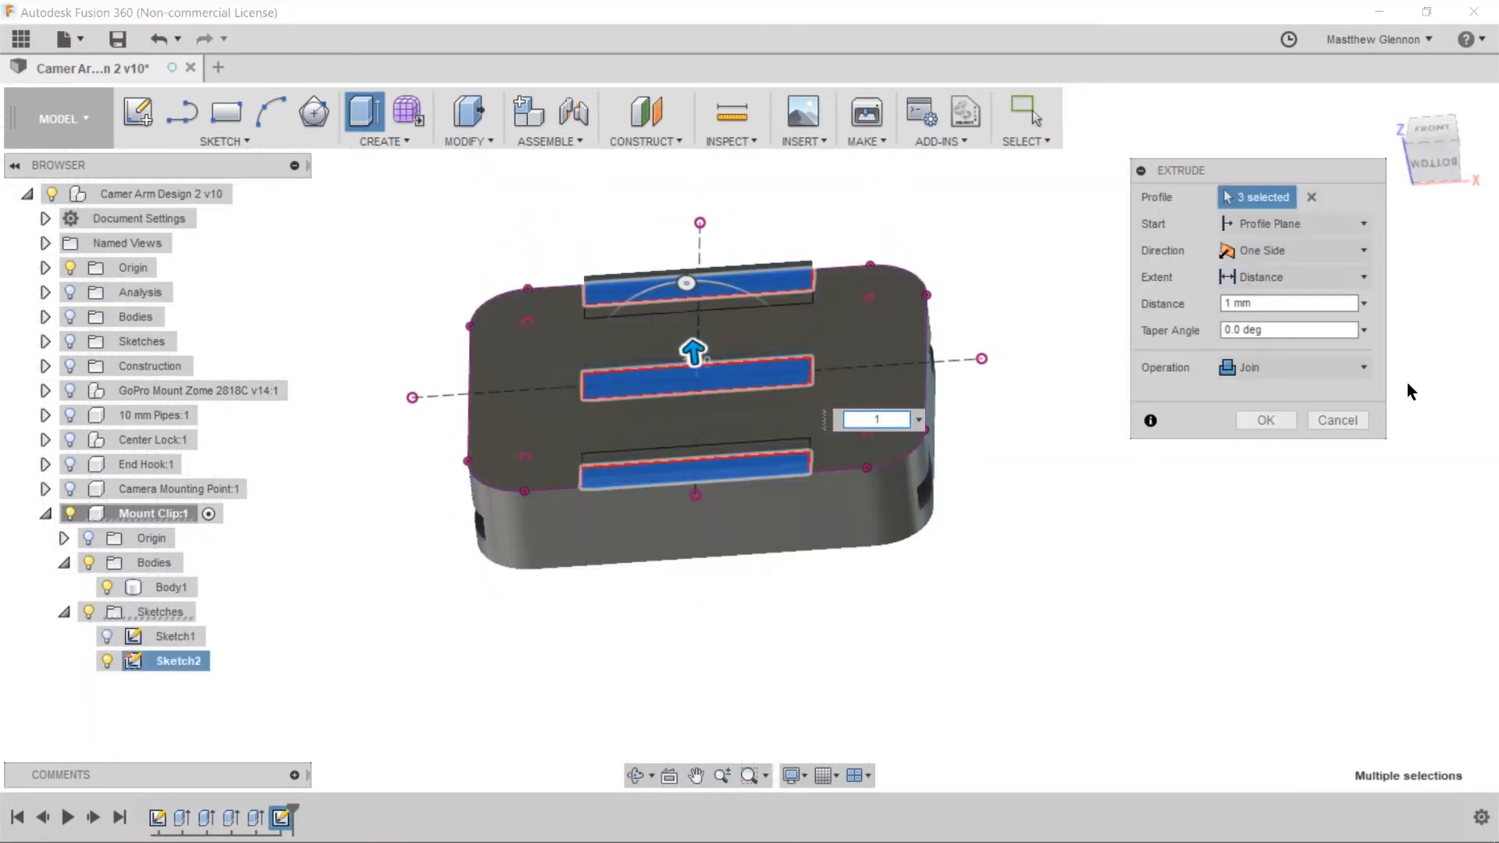
# Extrude the three strip profiles on the plate 1 mm, joined to the body
pyautogui.press('Return')
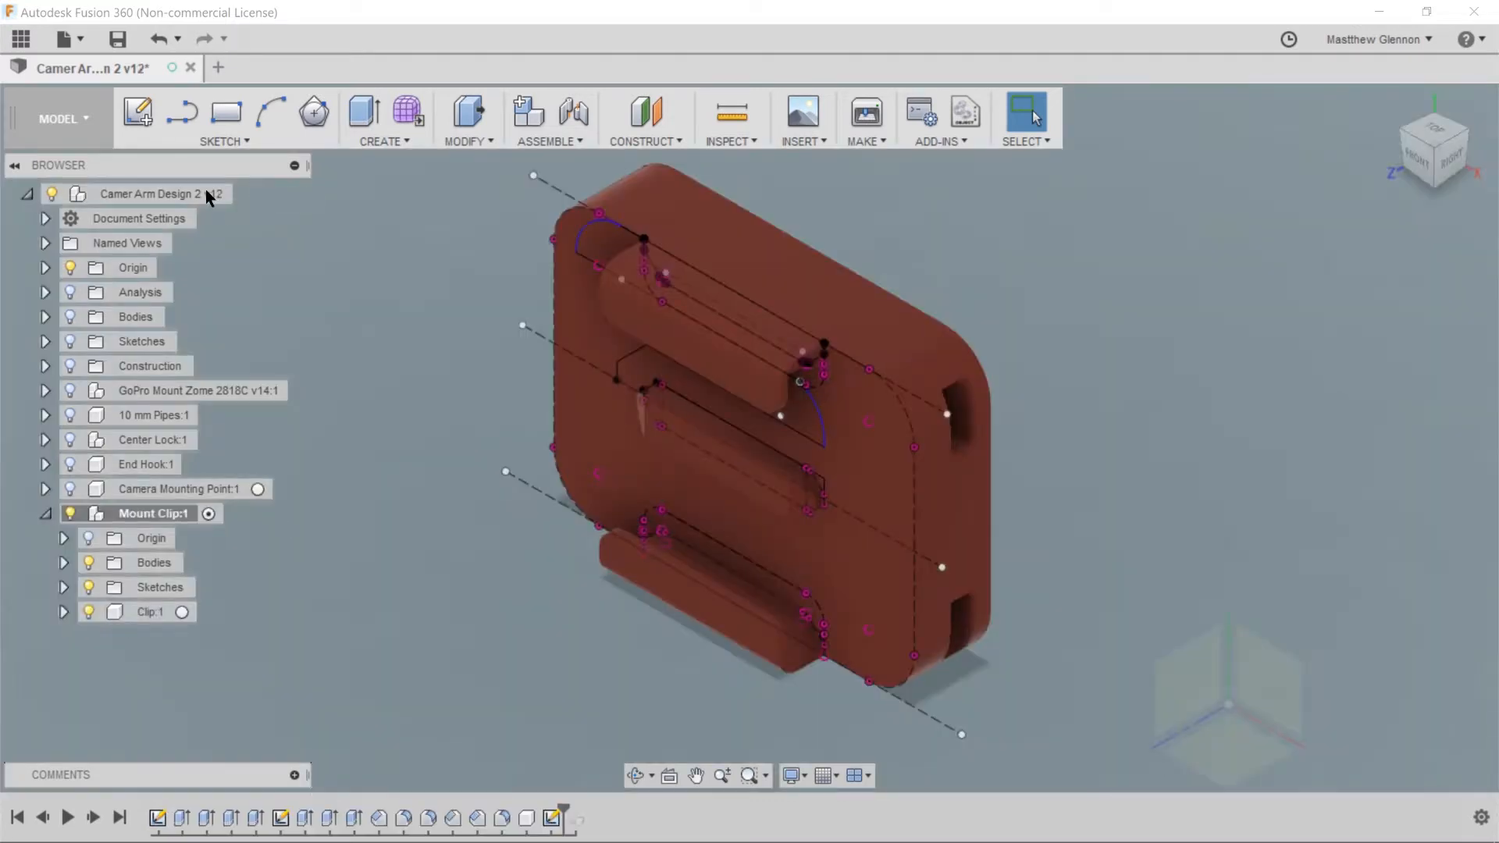
# Add a component named Hook and trace the pipe section's lower-left corner with an arc in its sketch
pyautogui.rightClick(204, 191)
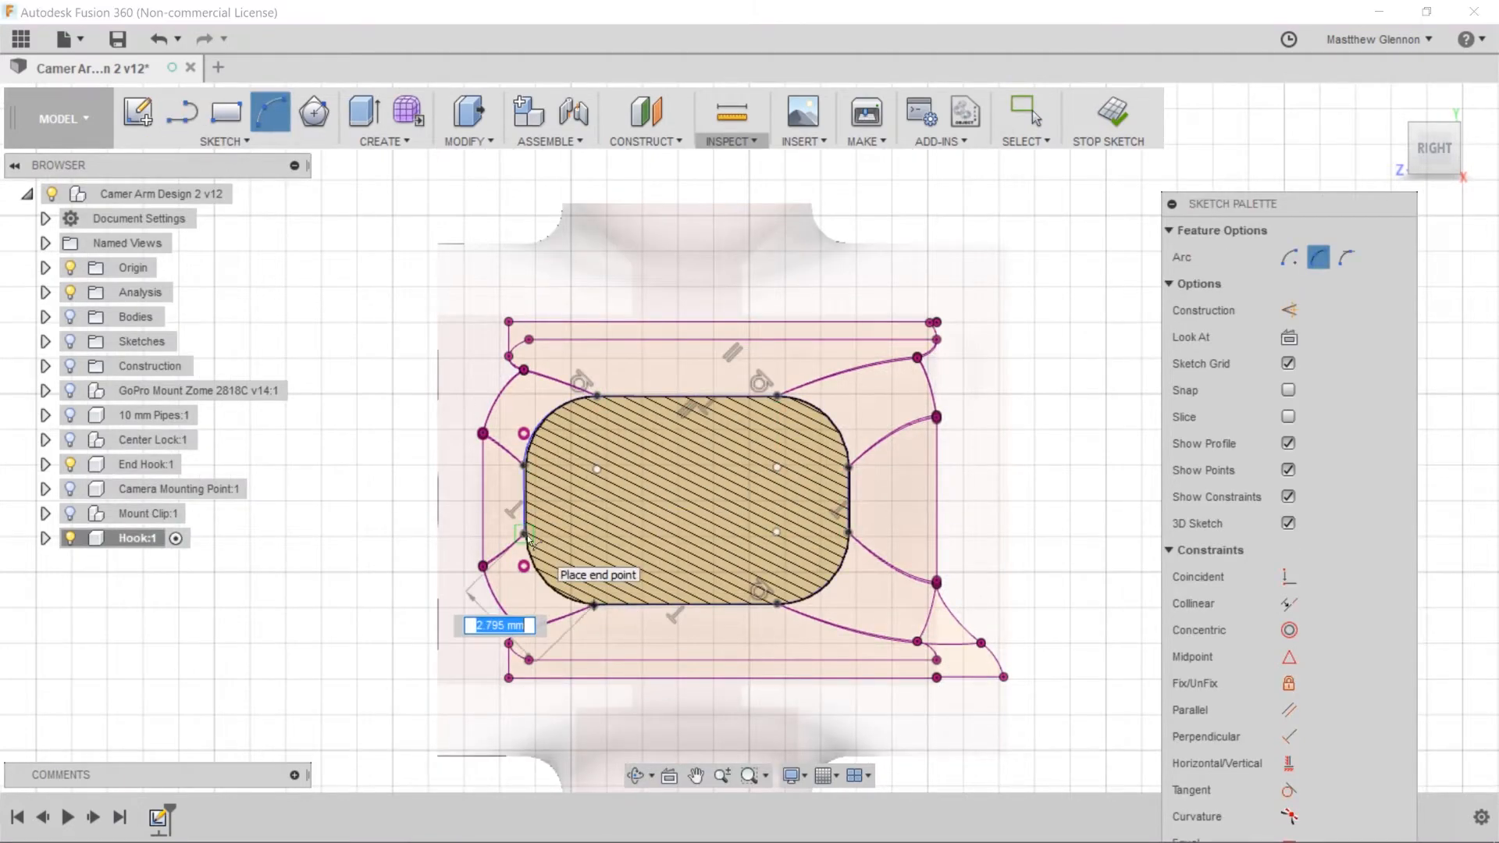
pyautogui.click(526, 537)
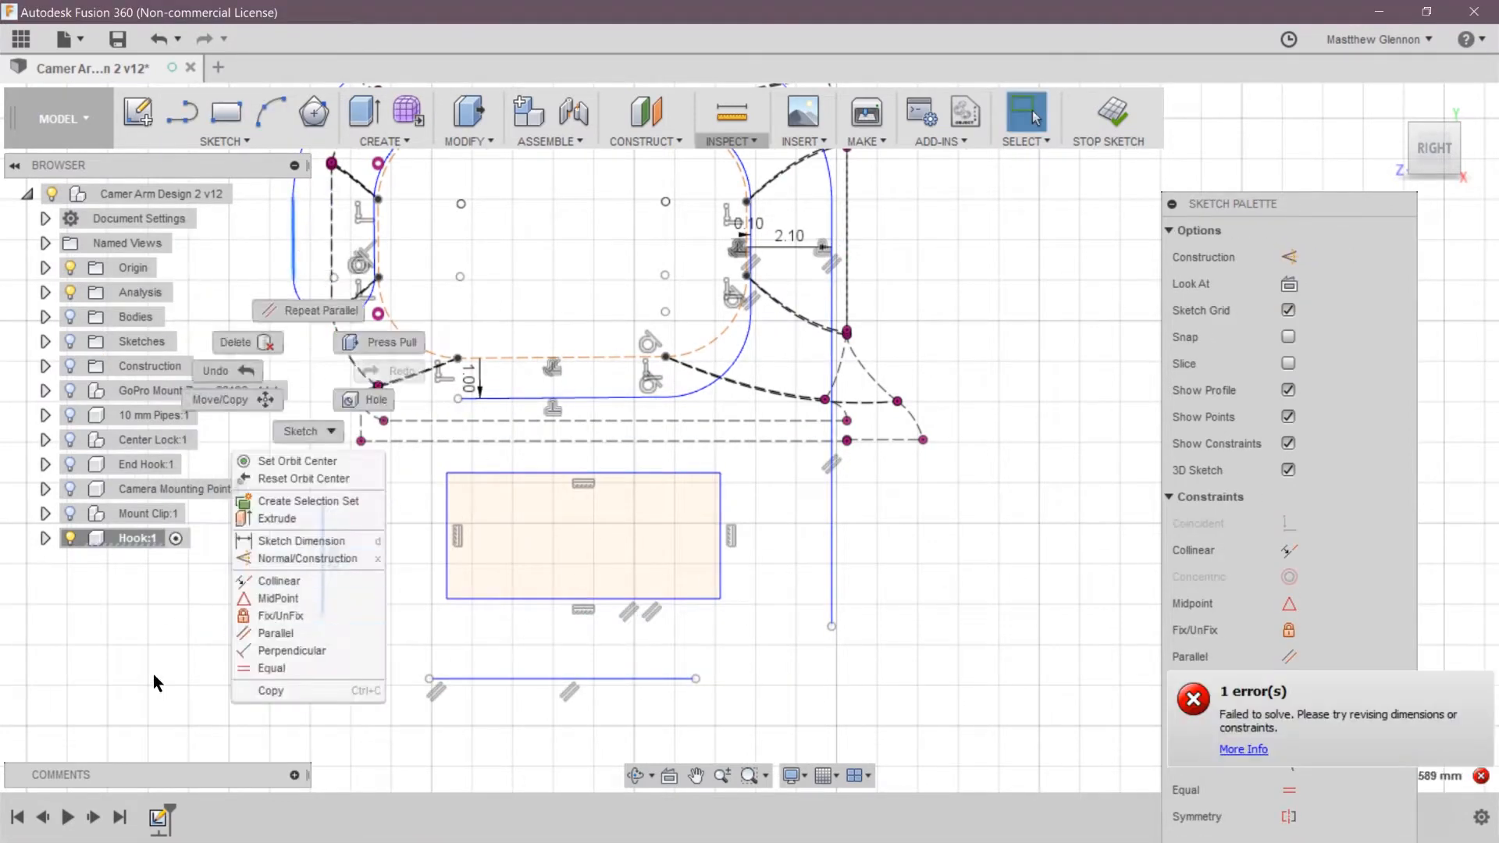
# Read the details of the sketch constraint error and close them
pyautogui.click(1244, 749)
pyautogui.moveTo(1262, 477); pyautogui.dragTo(1171, 478)
pyautogui.click(1355, 730)
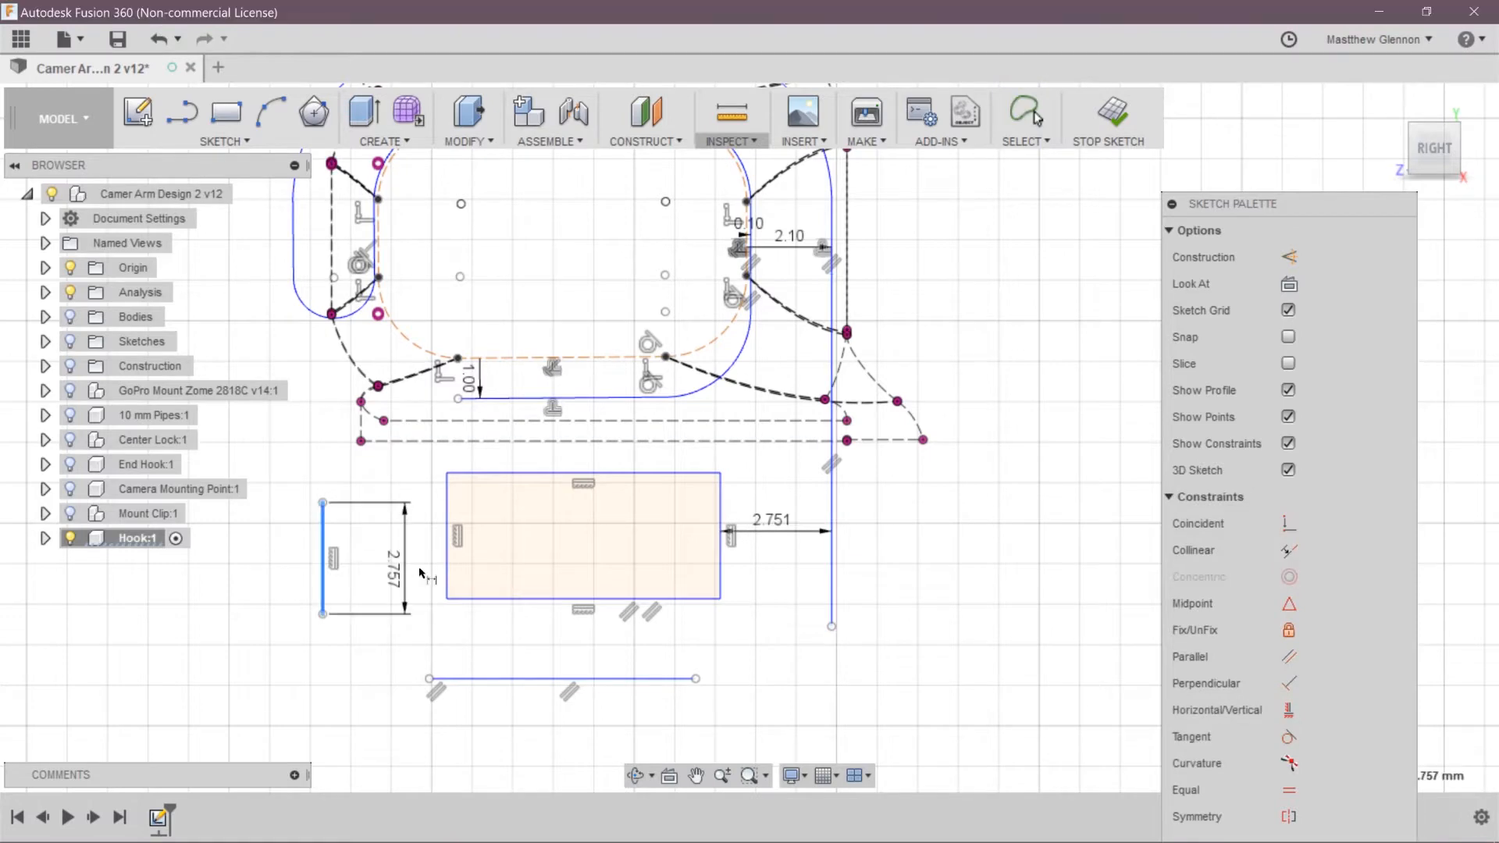
# Dimension the slot rectangle 2 mm from the hook's outline lines above, below and on its left side
pyautogui.press('Escape')
pyautogui.scroll(-2, 583, 613)
pyautogui.click(582, 432)
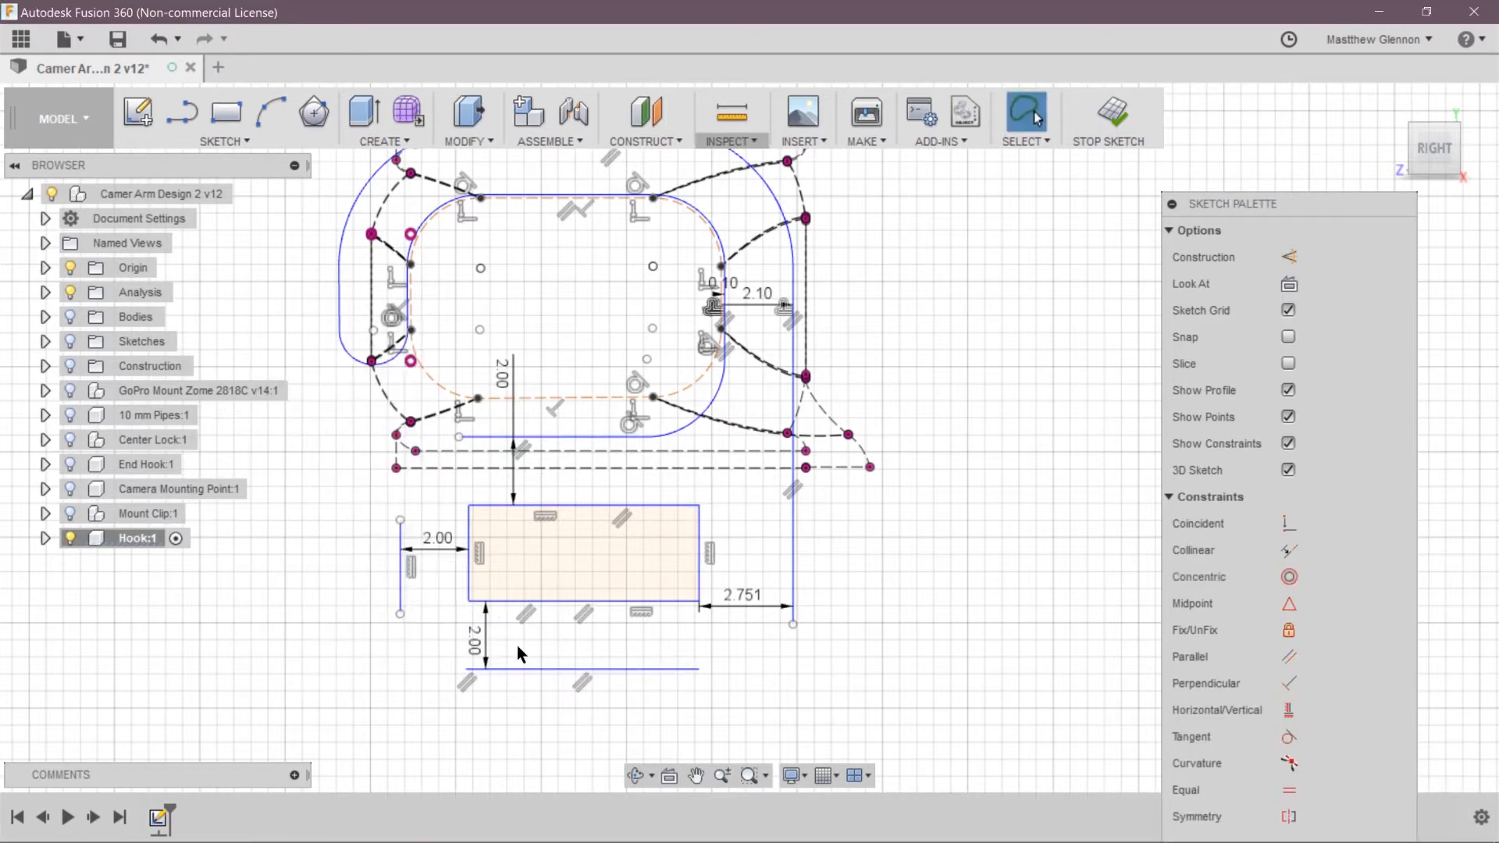
# Make the lower endpoints of both vertical outline lines coincident with the slot rectangle's lower edge
pyautogui.click(793, 625)
pyautogui.keyDown('ctrl'); pyautogui.click(671, 601); pyautogui.keyUp('ctrl')
pyautogui.rightClick(315, 287)
pyautogui.click(292, 461)
pyautogui.click(400, 613)
pyautogui.keyDown('ctrl'); pyautogui.click(500, 600); pyautogui.keyUp('ctrl')
pyautogui.rightClick(278, 586)
pyautogui.click(267, 536)
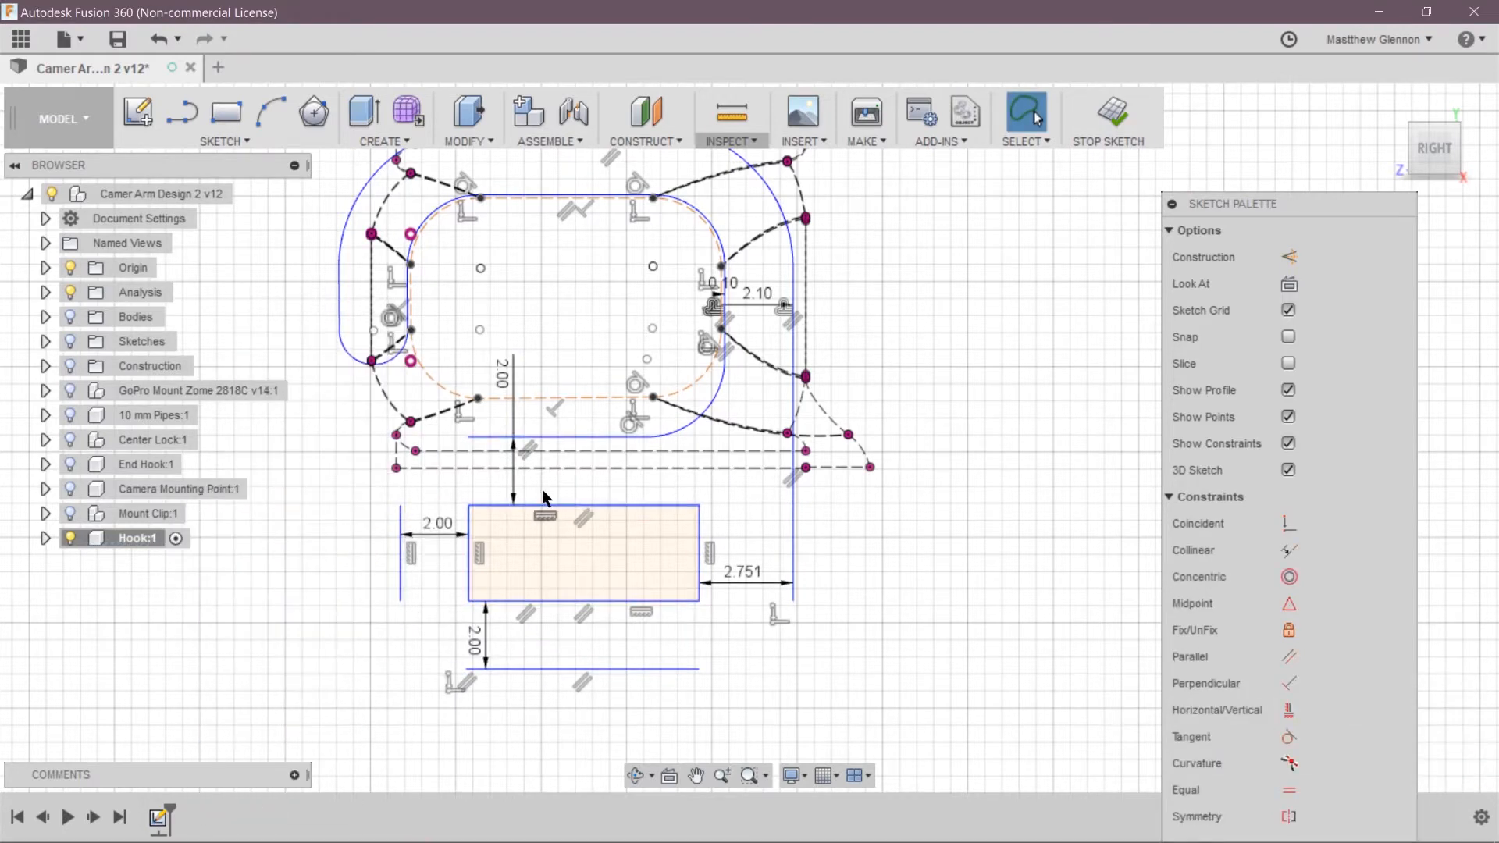
# Connect the outline lines around the slot rectangle with rounded tangent corner arcs
pyautogui.scroll(1, 597, 382)
pyautogui.click(270, 114)
pyautogui.click(449, 444)
pyautogui.click(371, 522)
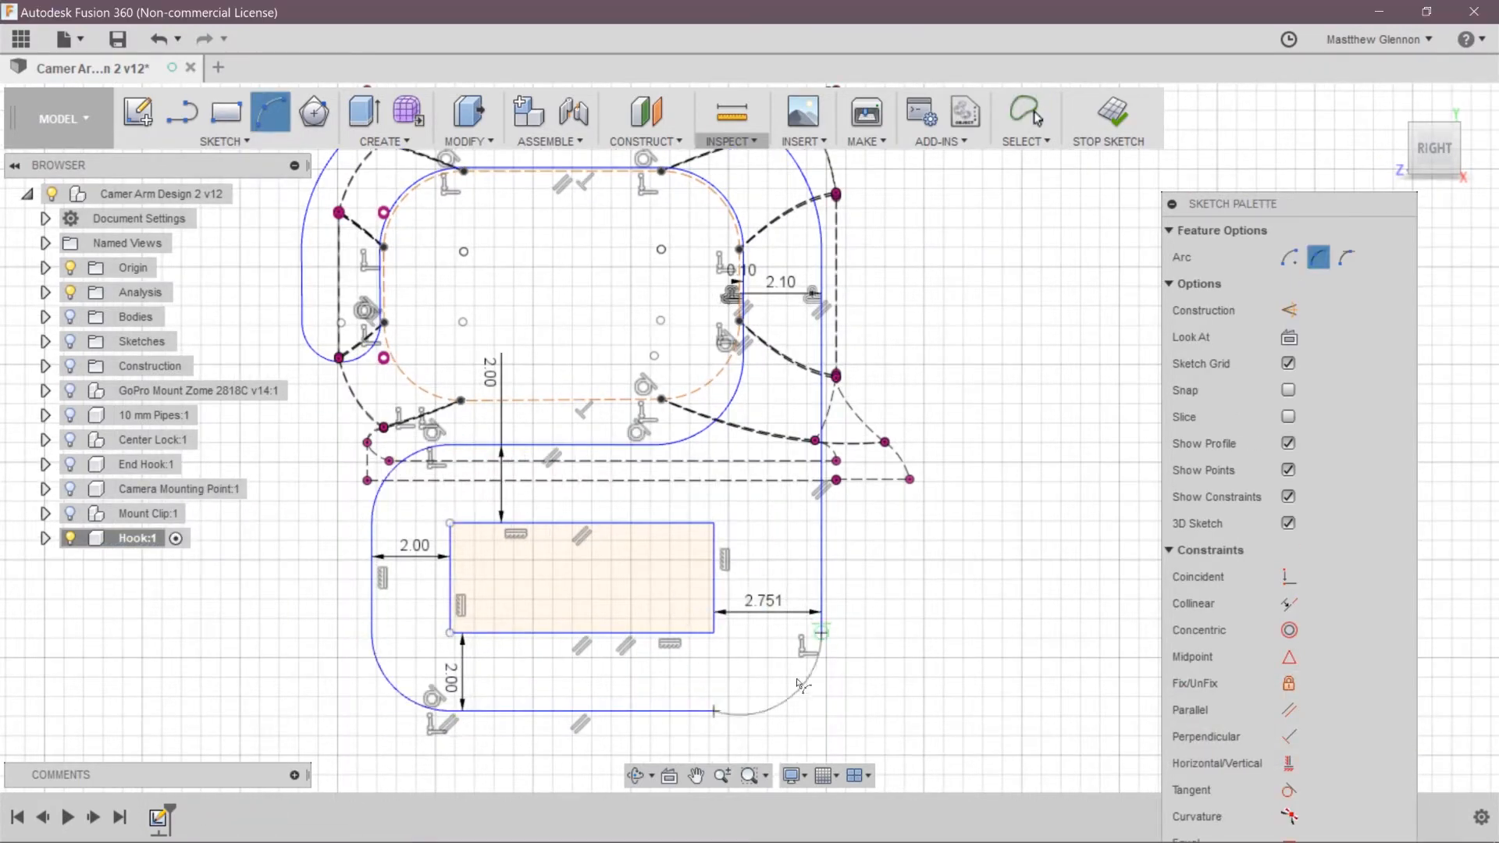
# Set the distance between the slot rectangle's right side and the outer outline line to 2 mm
pyautogui.doubleClick(763, 601)
pyautogui.write('2')
pyautogui.press('Return')
# Delete the straight segment at the hook's open end and close the tip with an arc tangent to the outer curve
pyautogui.scroll(3, 339, 312)
pyautogui.click(448, 391)
pyautogui.press('Delete')
pyautogui.click(270, 113)
pyautogui.click(447, 286)
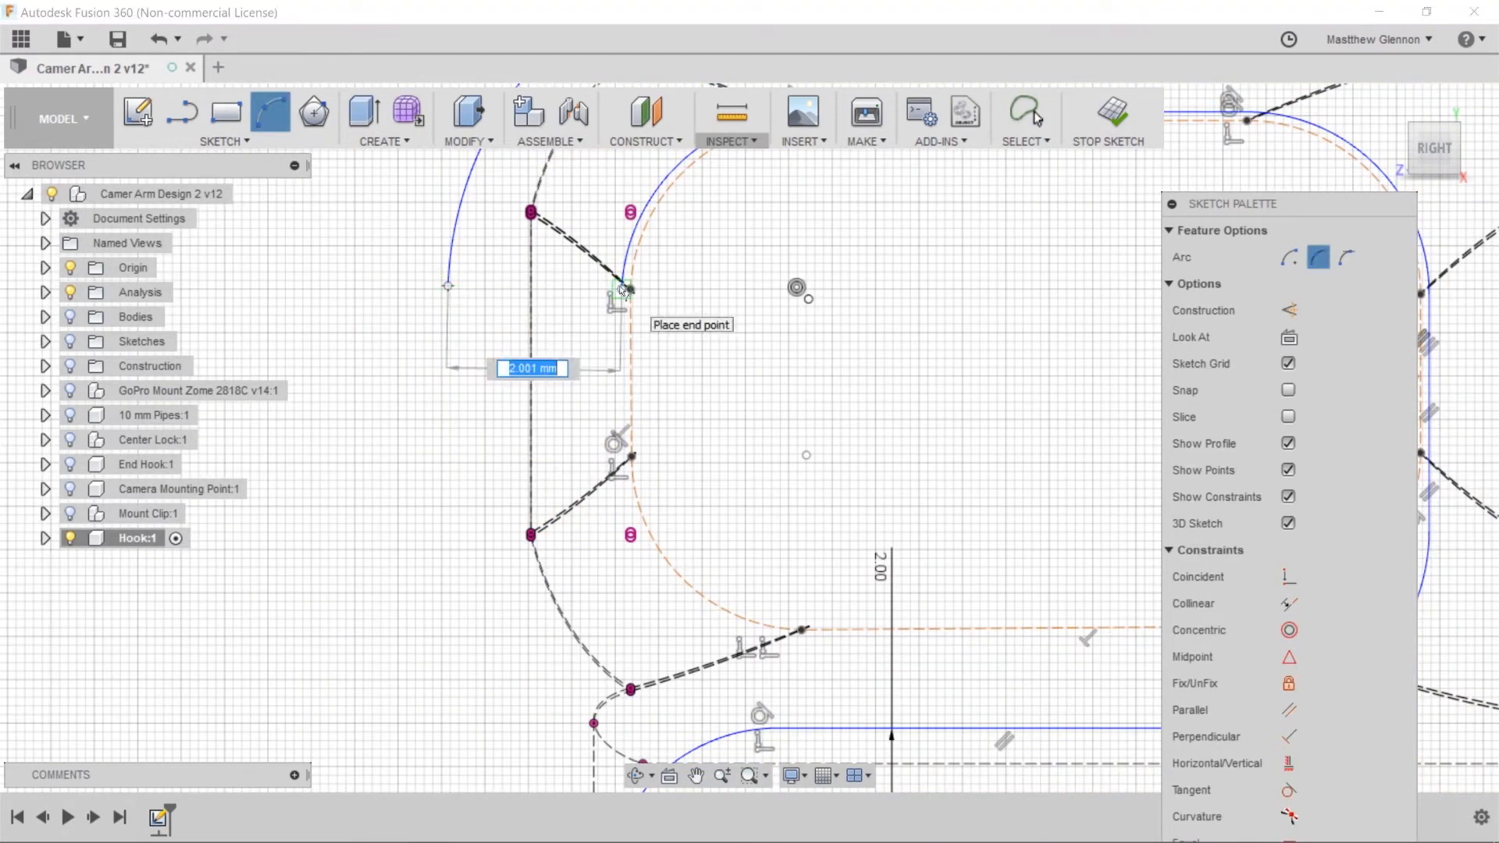
pyautogui.click(445, 273)
pyautogui.keyDown('ctrl'); pyautogui.click(450, 339); pyautogui.keyUp('ctrl')
pyautogui.rightClick(405, 288)
pyautogui.click(382, 499)
# Dimension the gap from the pipe outline's lower-left corner to the hook line below and set the slot's height to 3 mm
pyautogui.scroll(-4, 511, 417)
pyautogui.click(664, 274)
pyautogui.scroll(-2, 696, 534)
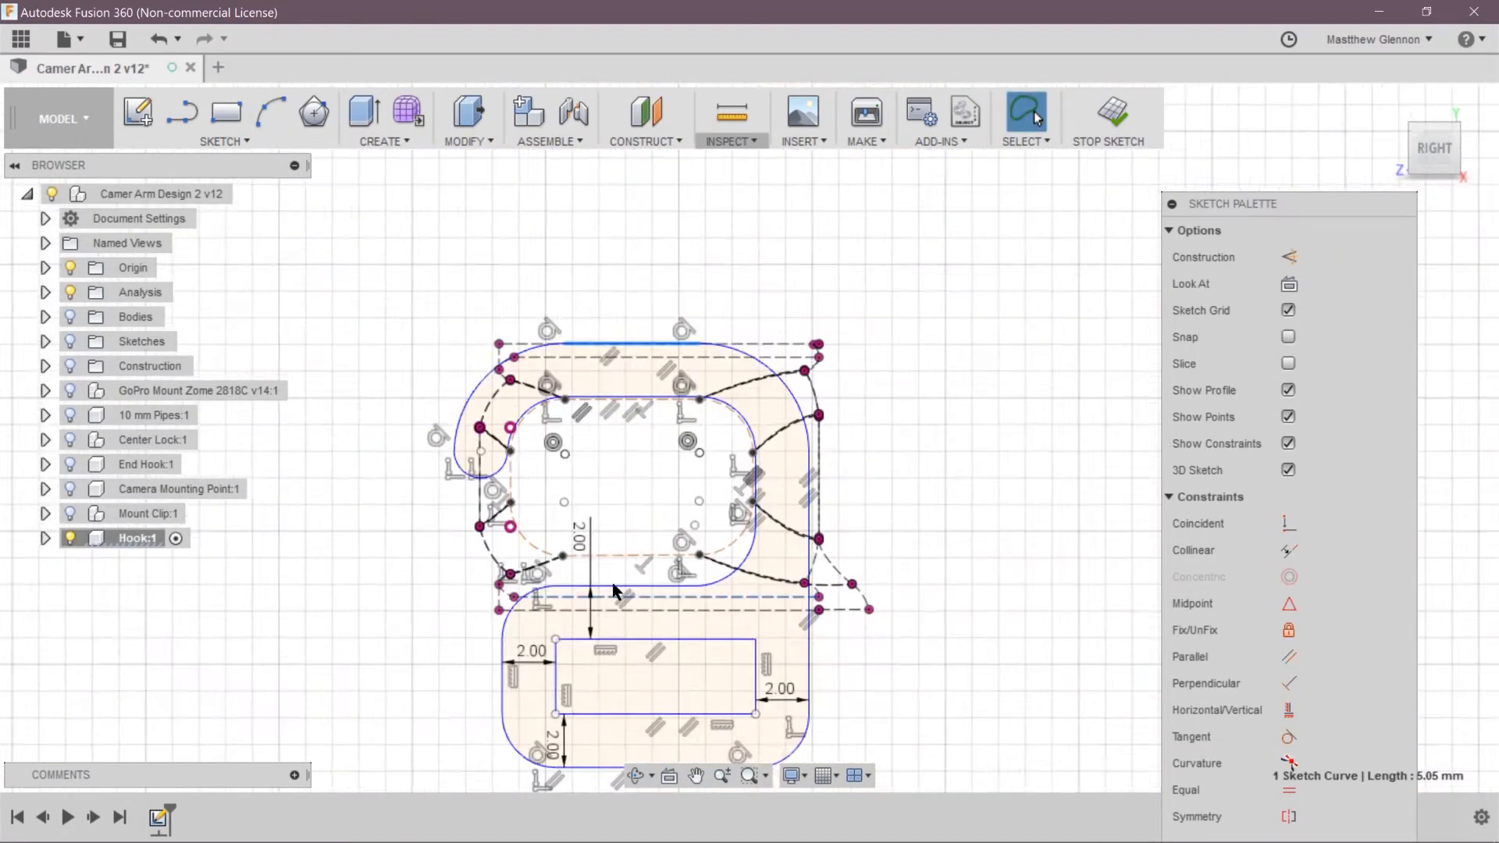
pyautogui.scroll(2, 612, 589)
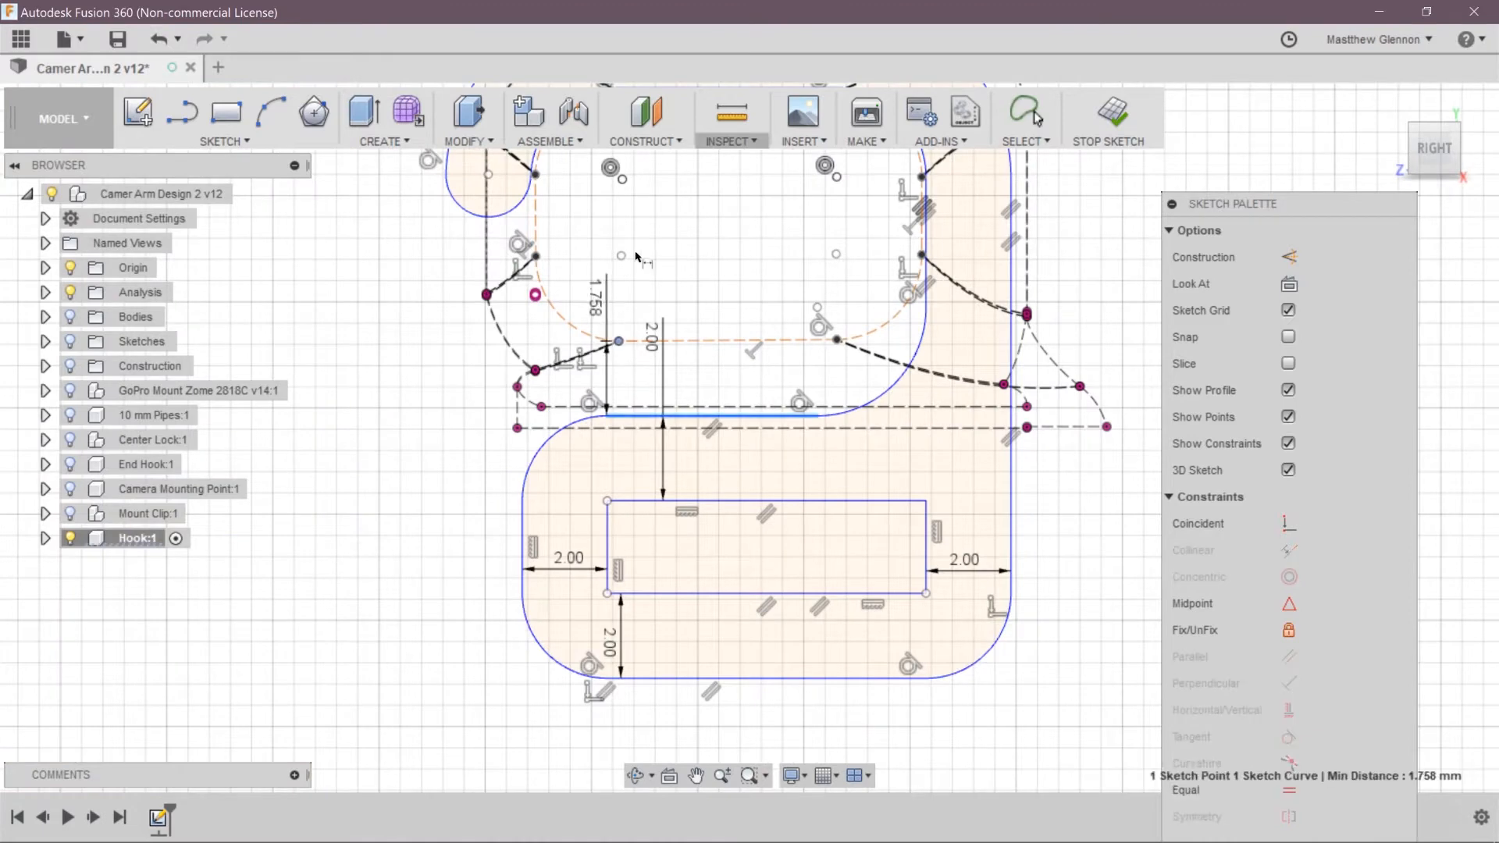
pyautogui.press('Return')
# Set the distance between the pipe outline's lower corner and the hook line below it to 3.5 mm
pyautogui.click(836, 339)
pyautogui.click(780, 415)
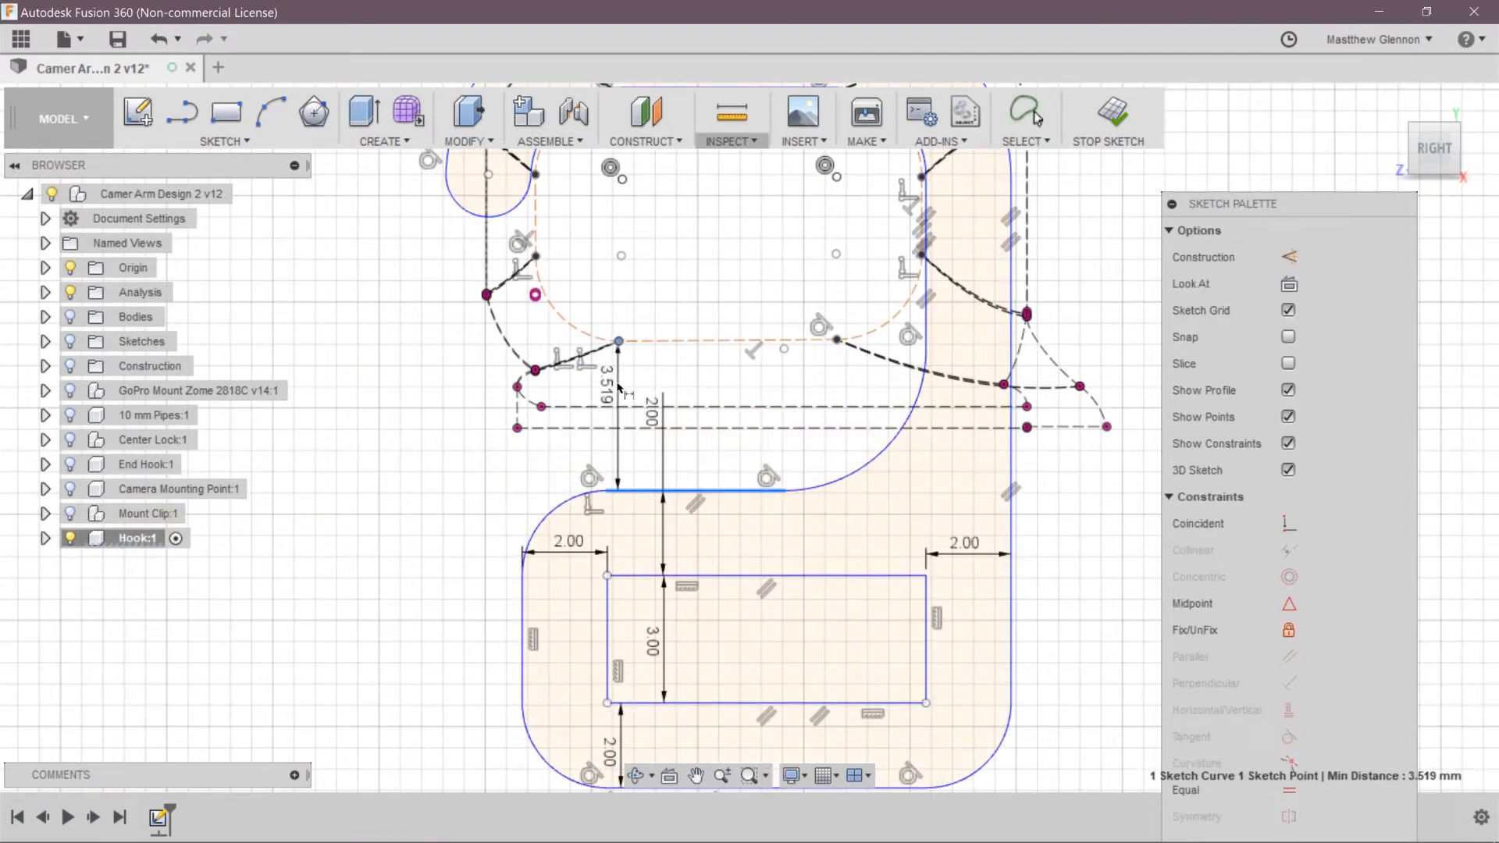
pyautogui.click(617, 383)
pyautogui.write('3.5')
pyautogui.press('Return')
# Undo the last change and move the upper endpoint of the hook's lower-right inner arc downward
pyautogui.scroll(-2, 485, 365)
pyautogui.press('Escape')
pyautogui.hotkey('ctrl', 'z')
pyautogui.moveTo(787, 356); pyautogui.dragTo(785, 383)
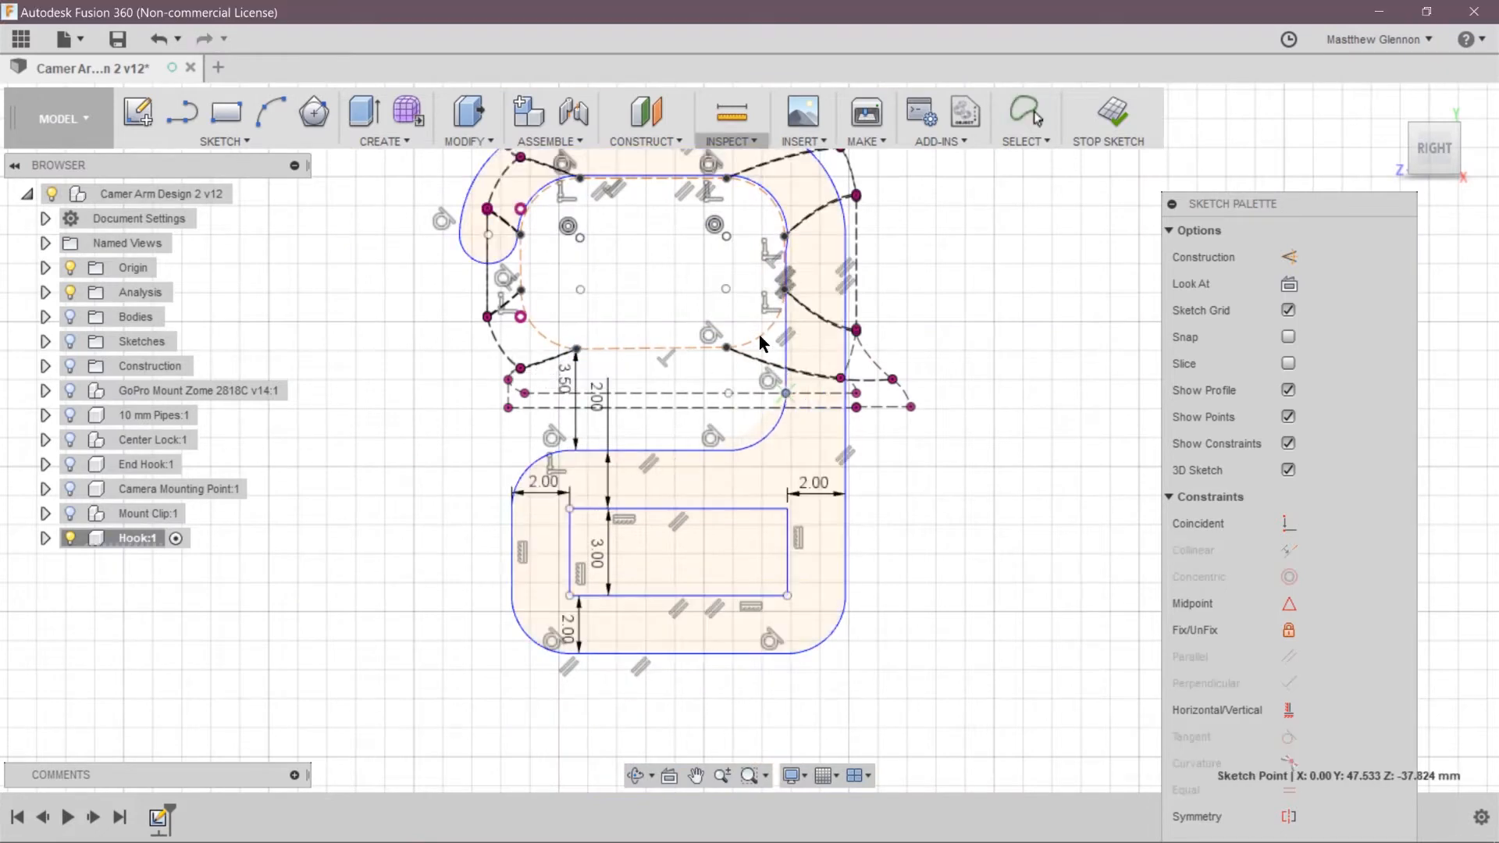
pyautogui.click(388, 404)
pyautogui.scroll(-3, 388, 404)
# Finish the sketch, show the End Hook component and extrude the hook profile symmetrically 4 mm as a new body
pyautogui.click(1109, 115)
pyautogui.click(585, 469)
pyautogui.click(69, 464)
pyautogui.keyDown('shift'); pyautogui.moveTo(781, 437); pyautogui.dragTo(828, 425, button='middle'); pyautogui.keyUp('shift')
pyautogui.press('e')
pyautogui.click(1336, 250)
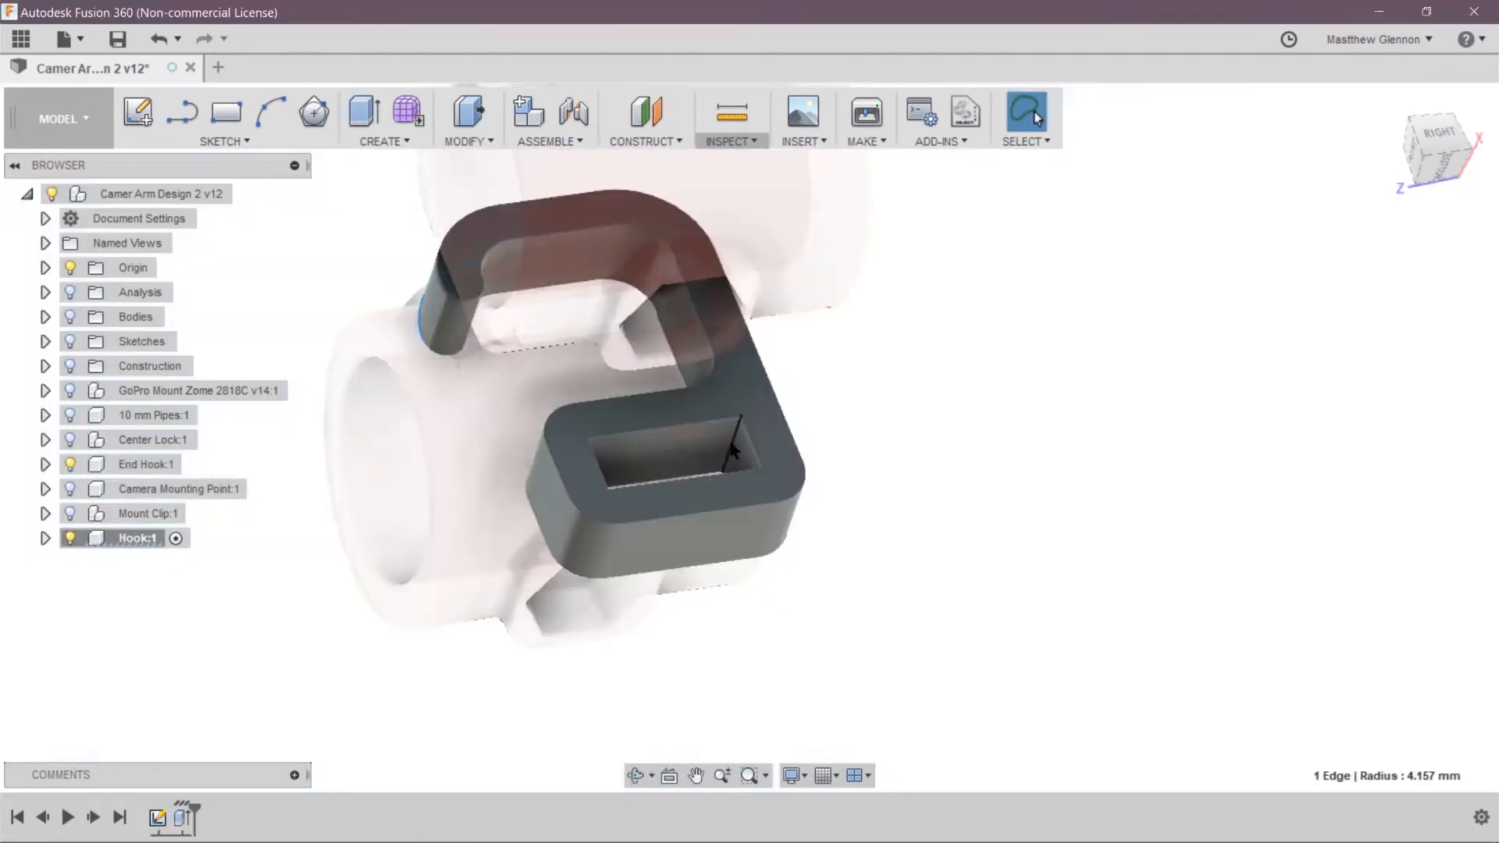
pyautogui.rightClick(1124, 502)
pyautogui.click(1170, 489)
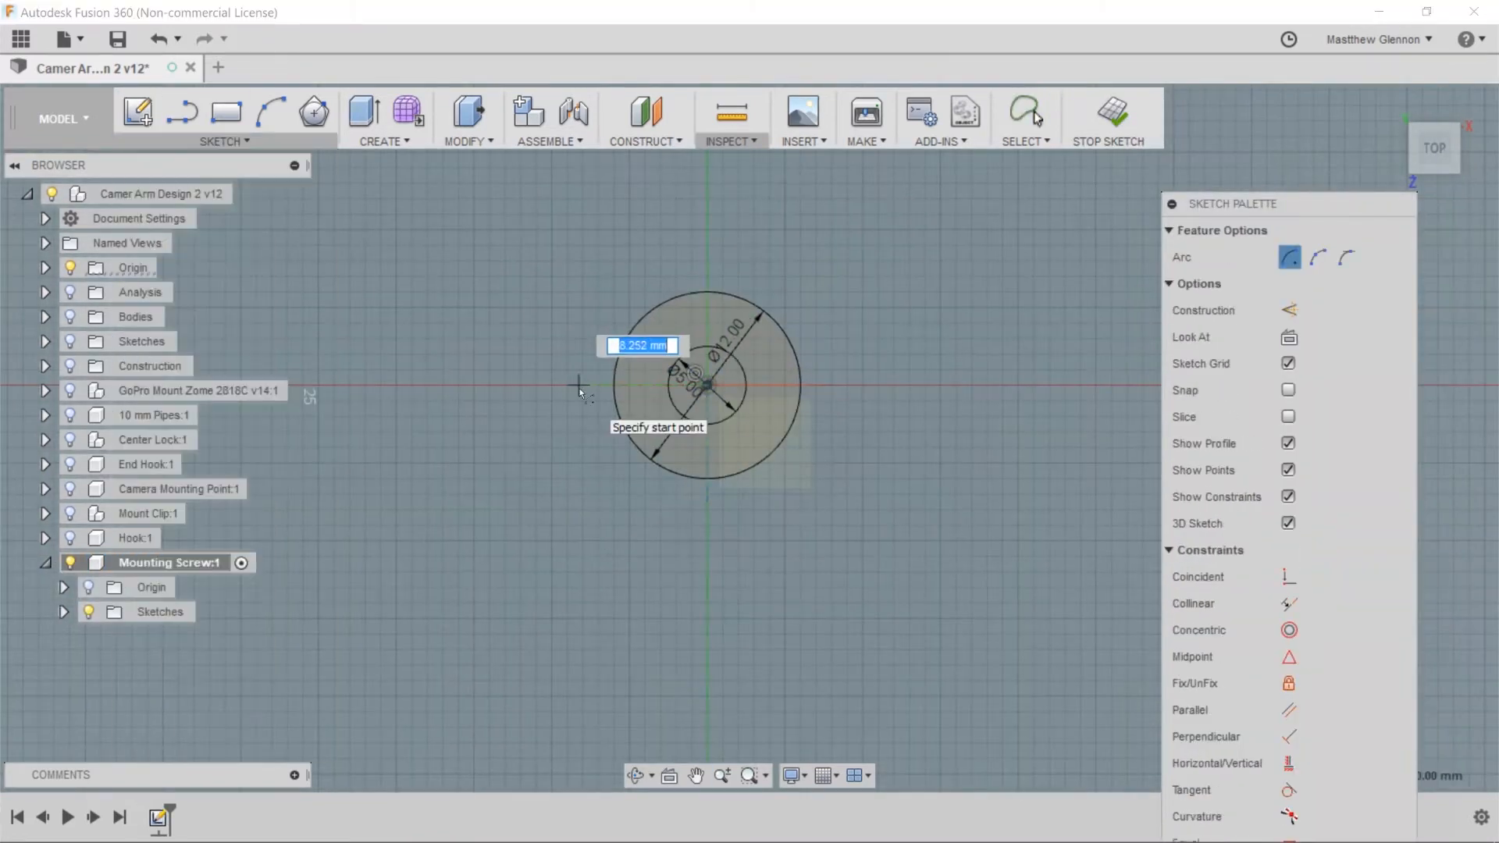
# Draw a 5 mm diameter circle at the centre of the mounting screw's 12 mm circle
pyautogui.write('5')
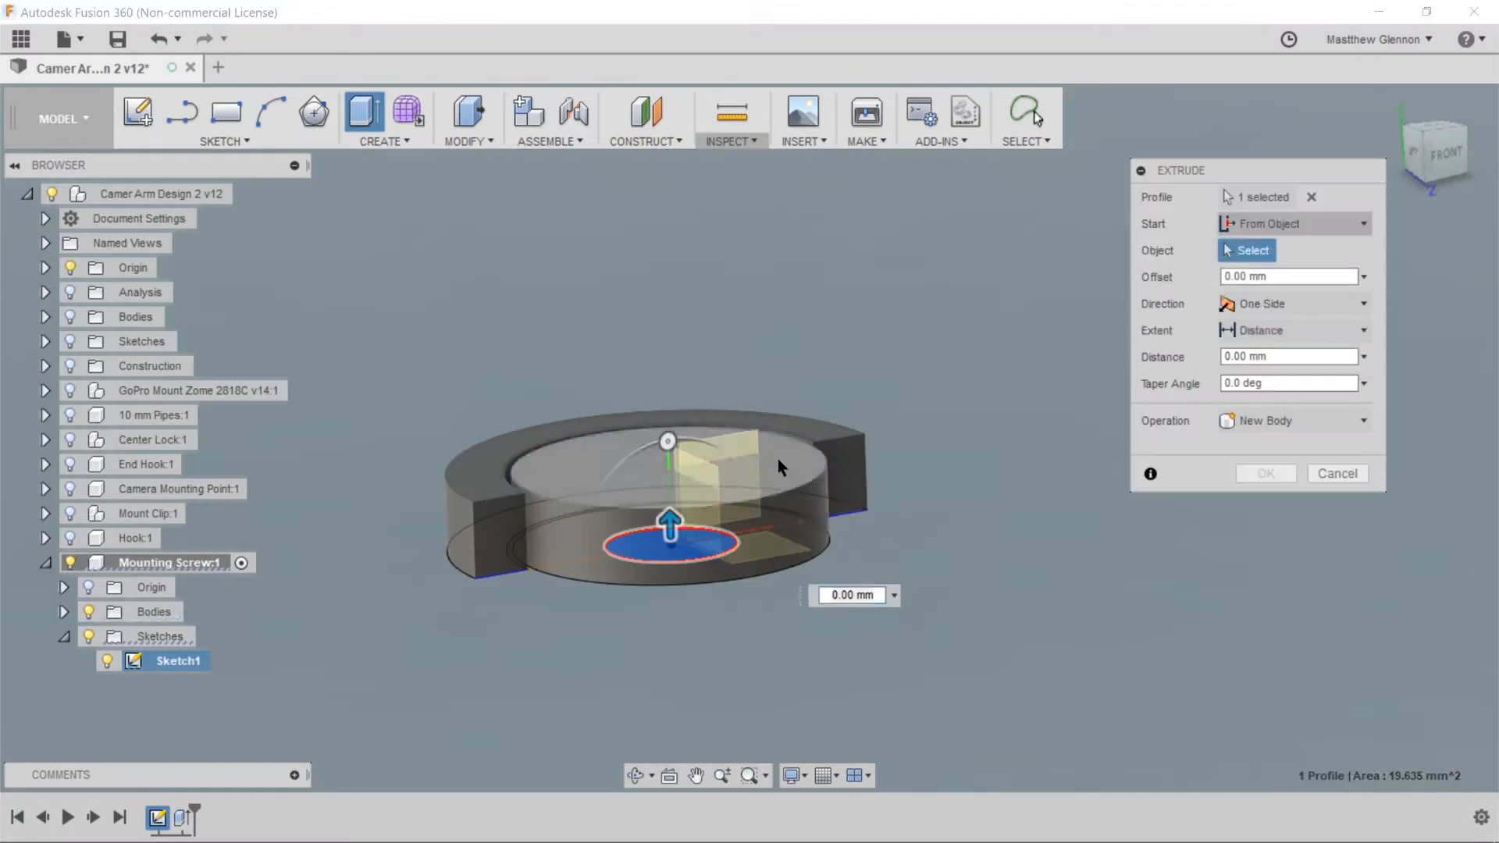
# Apply a 6 mm long ACME Screw Threads thread, size 1/4, to the mounting screw's shaft
pyautogui.click(1284, 277)
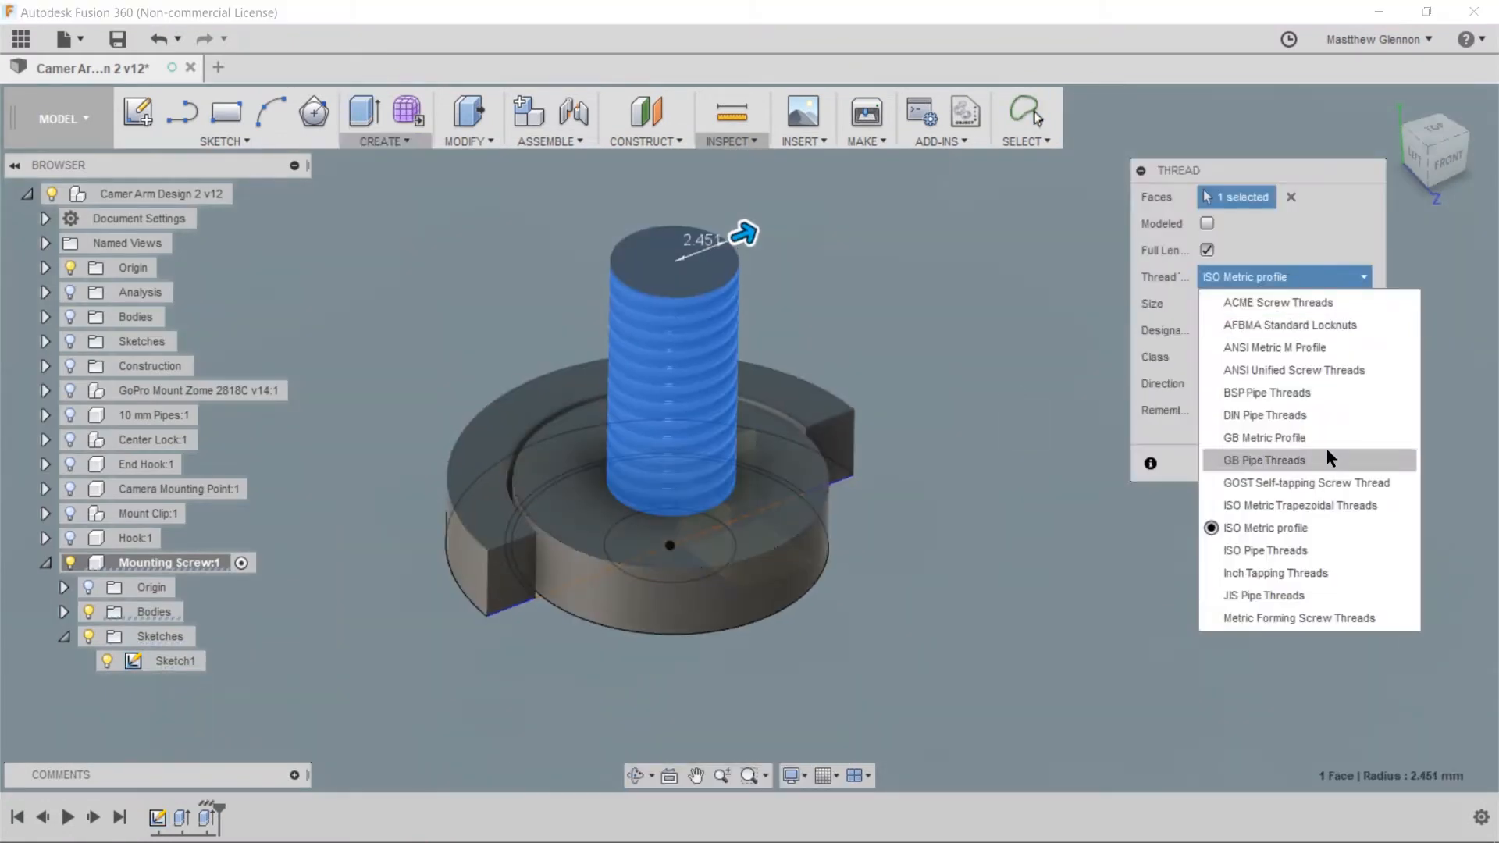
pyautogui.click(1275, 573)
pyautogui.click(1286, 278)
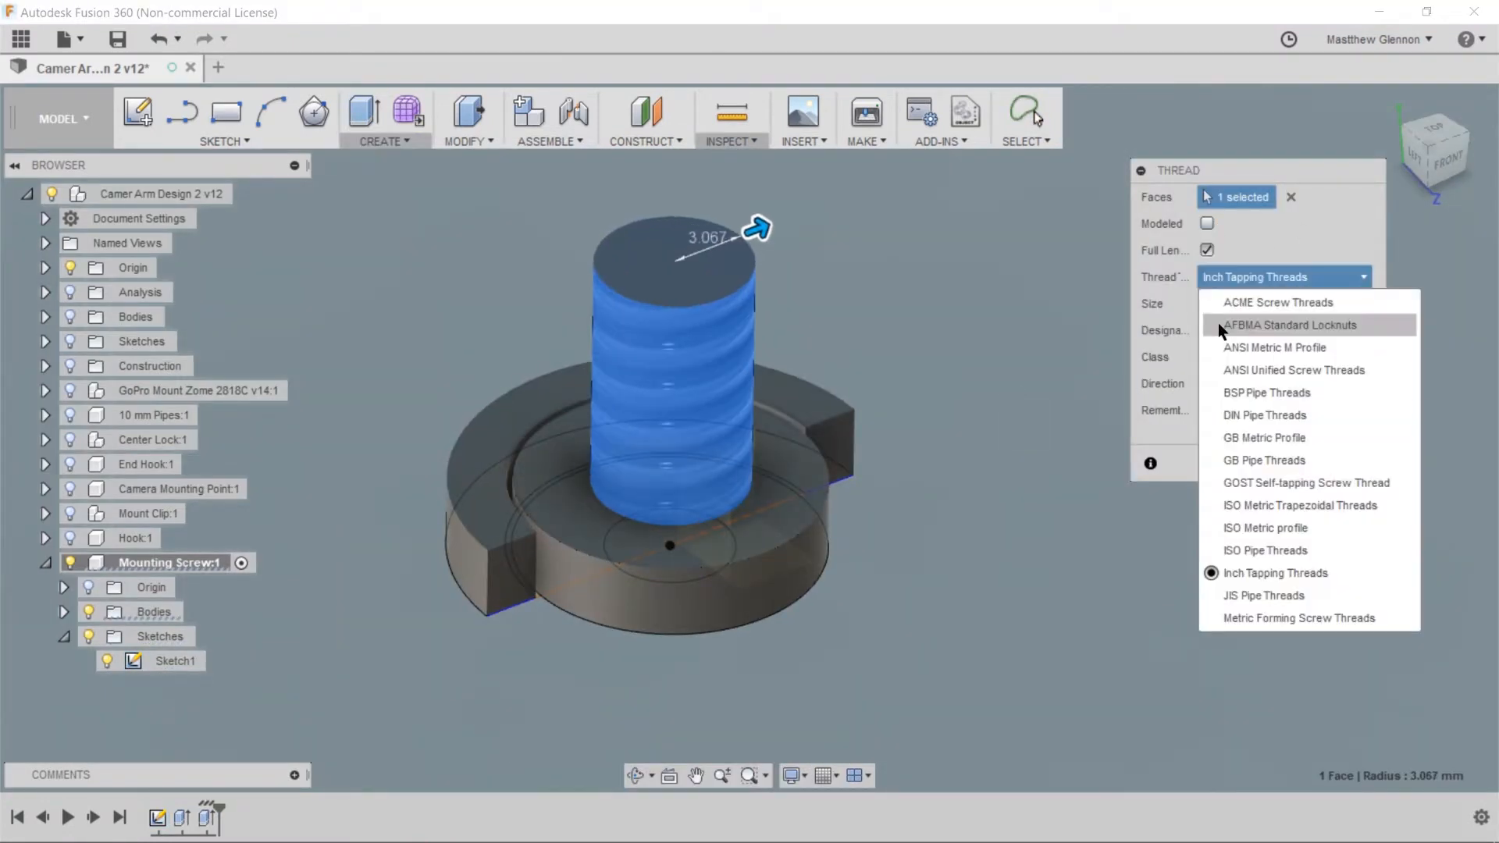
pyautogui.click(1241, 303)
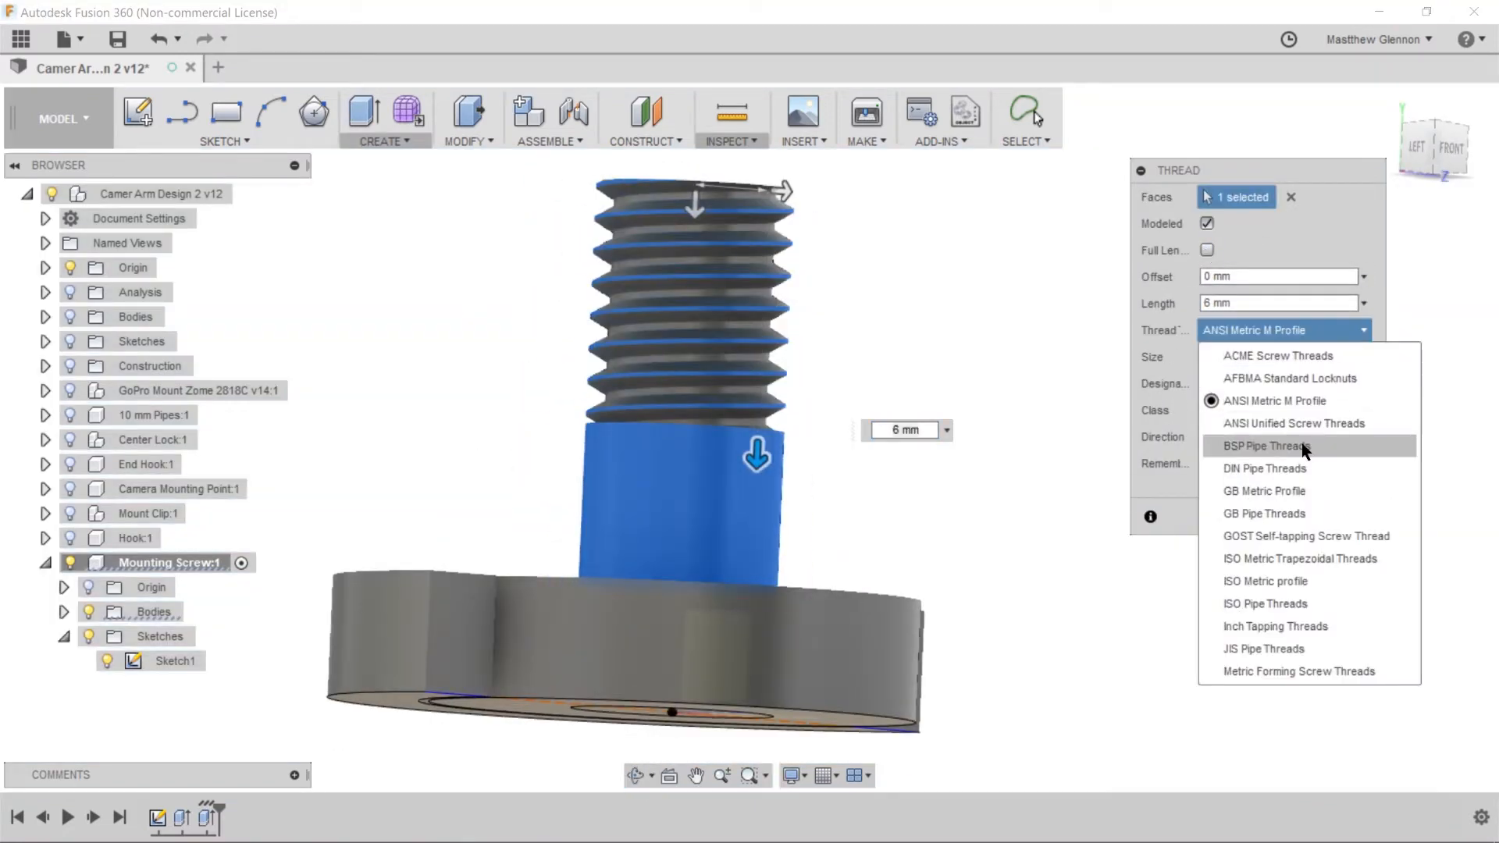
pyautogui.click(1300, 445)
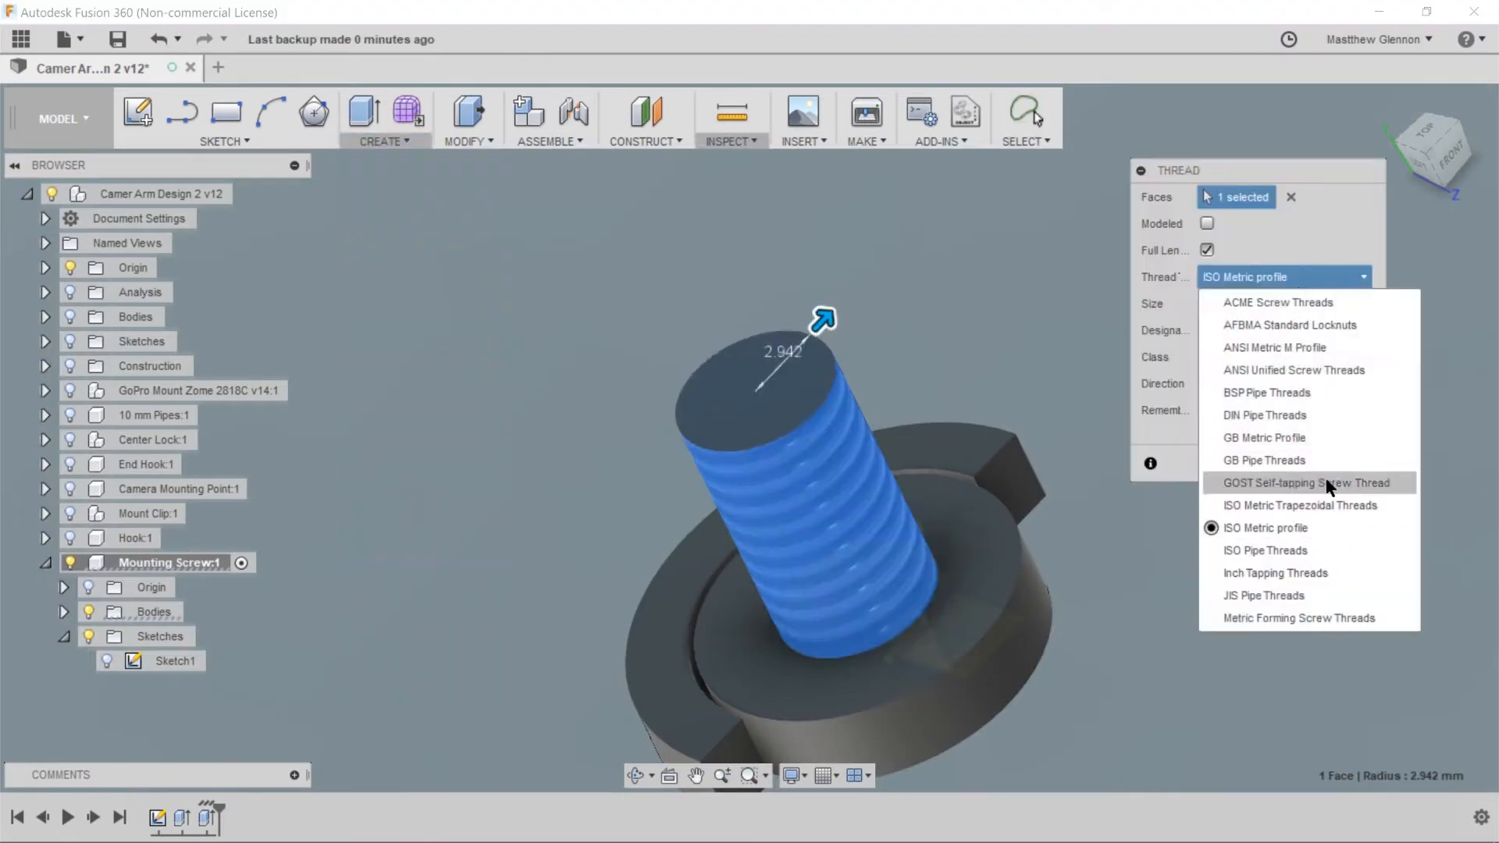
# Sketch a centred straight slot across the underside of the screw head and select its profile
pyautogui.click(1286, 343)
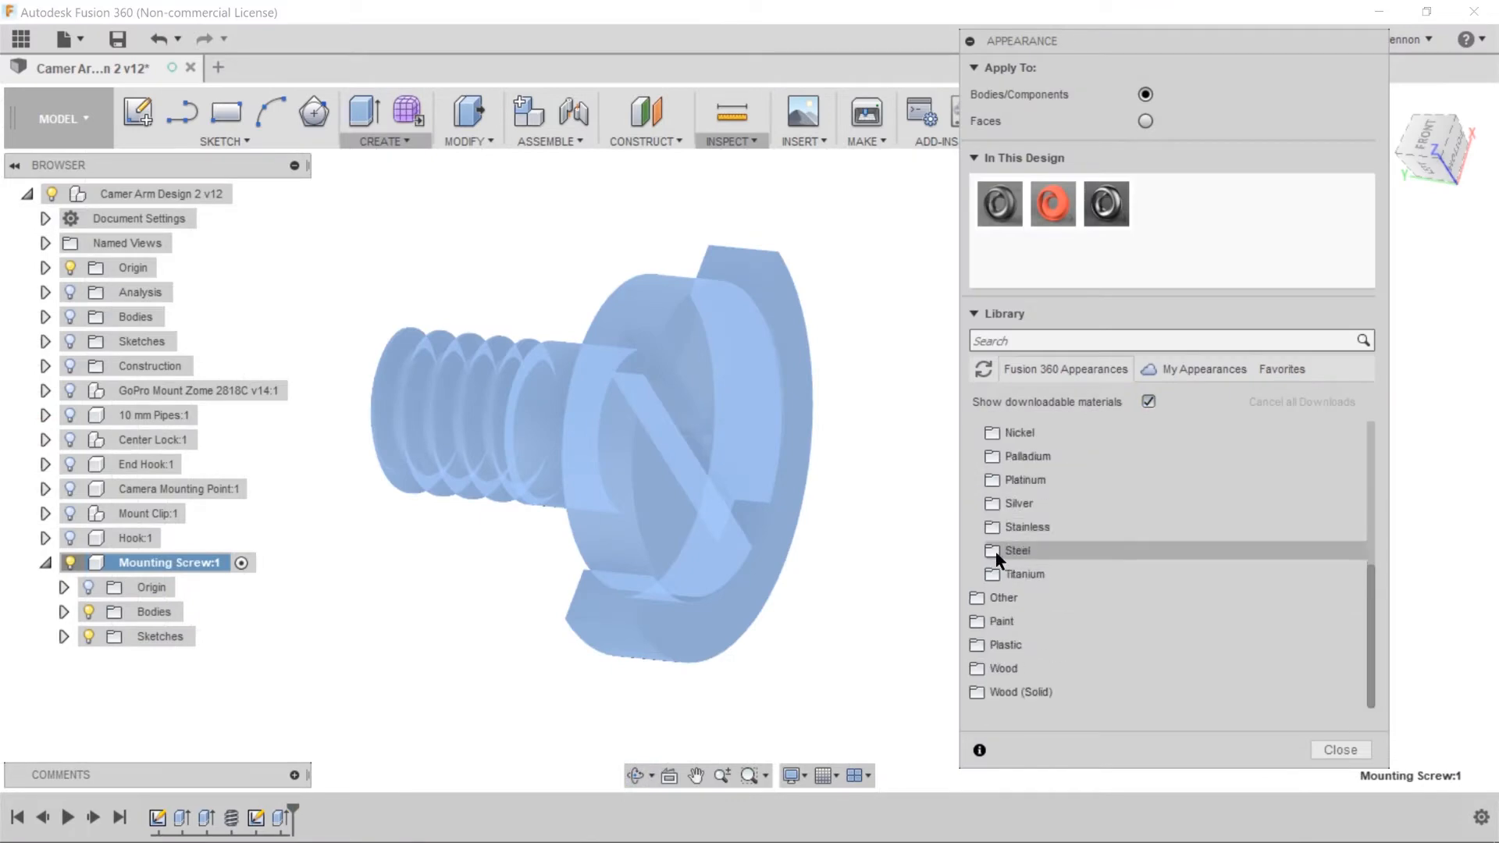
pyautogui.click(1006, 550)
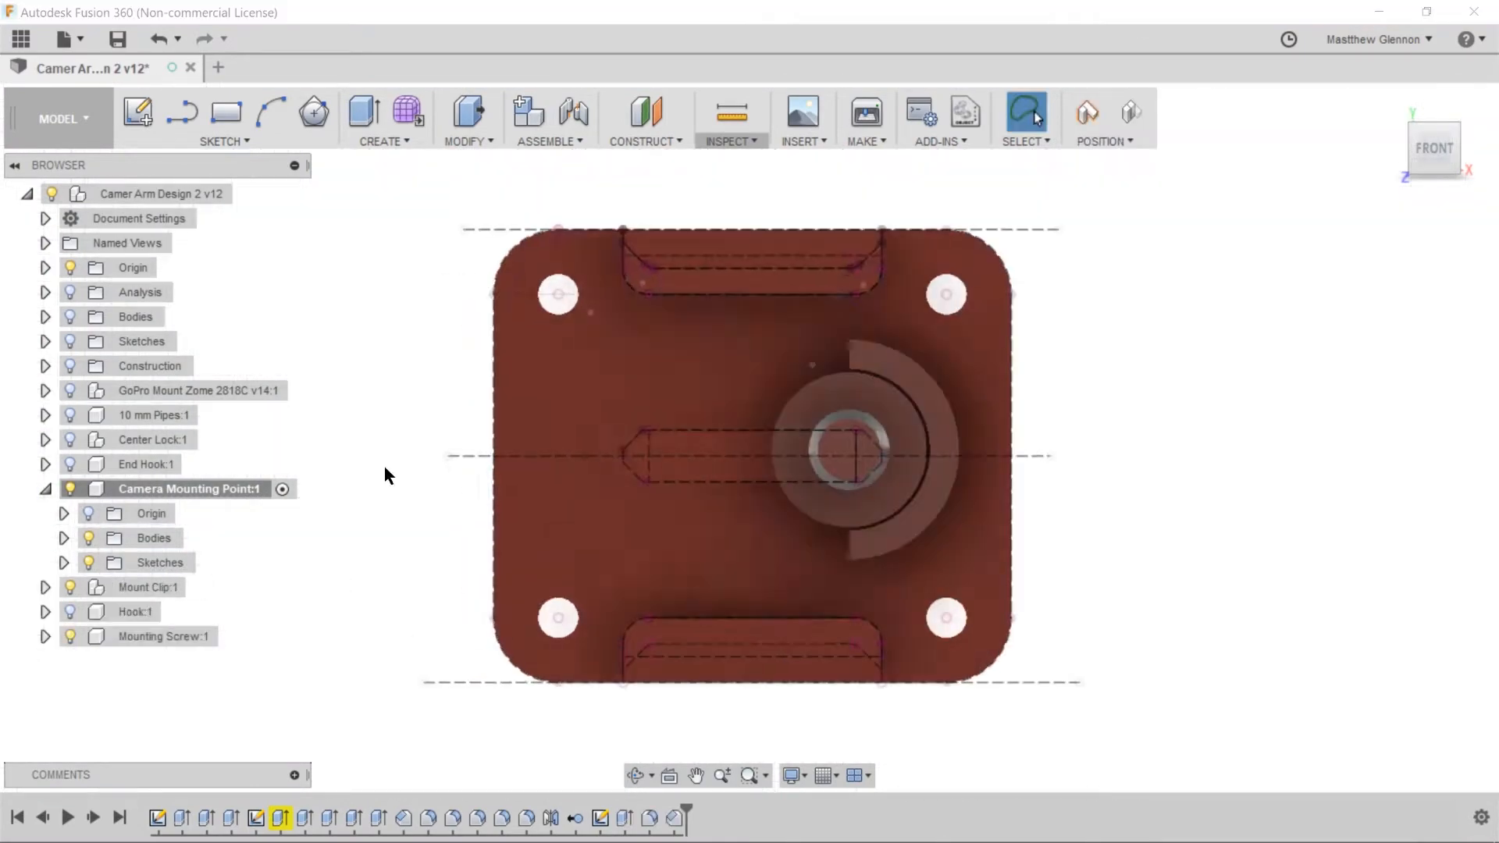
# Activate the Mount Clip component and delete the Clip component feature from its history
pyautogui.click(206, 586)
pyautogui.click(527, 819)
pyautogui.doubleClick(526, 821)
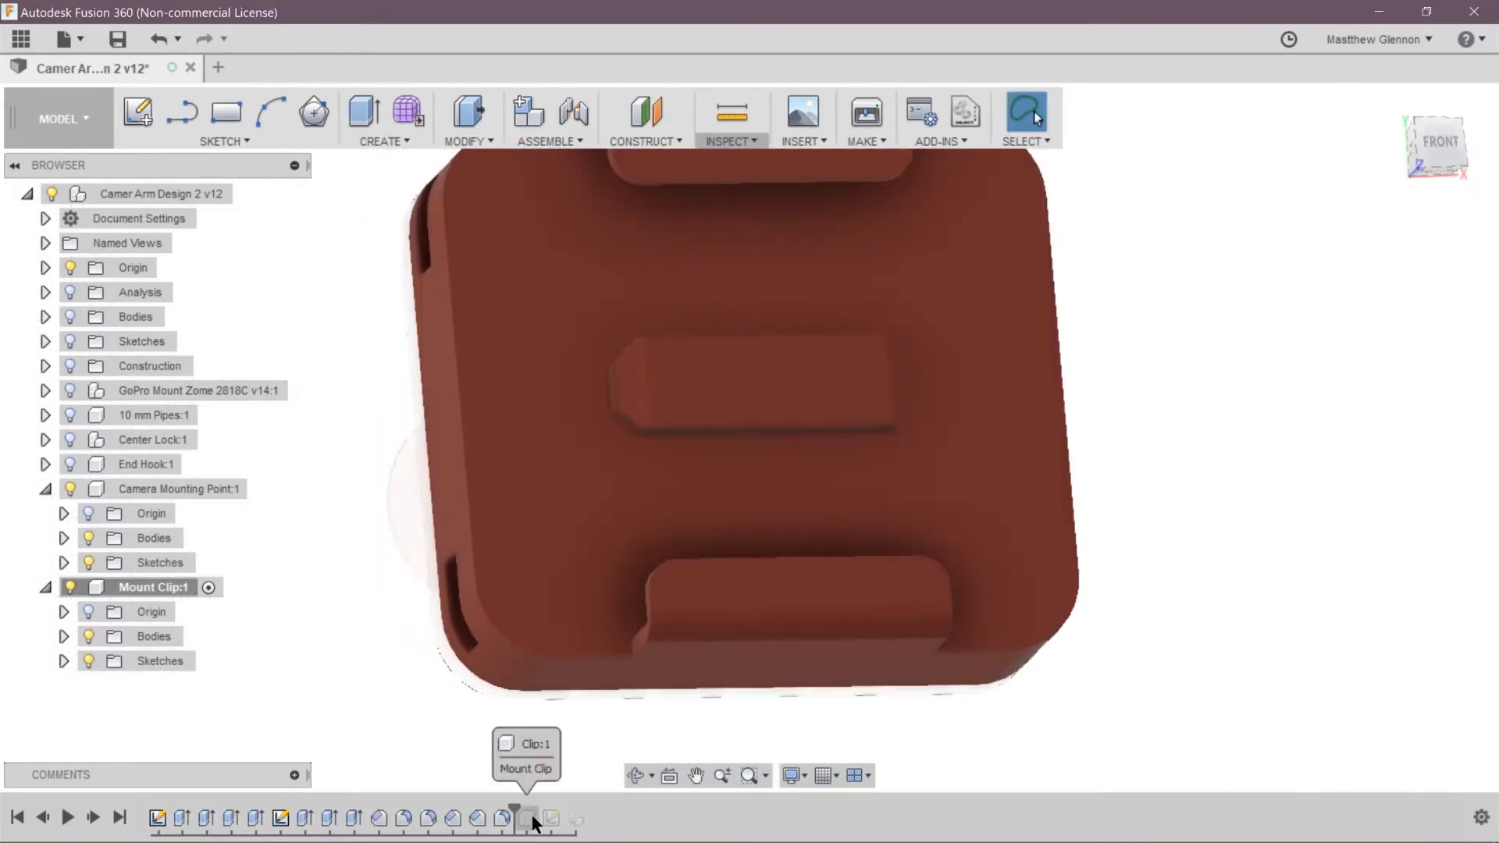
pyautogui.rightClick(527, 818)
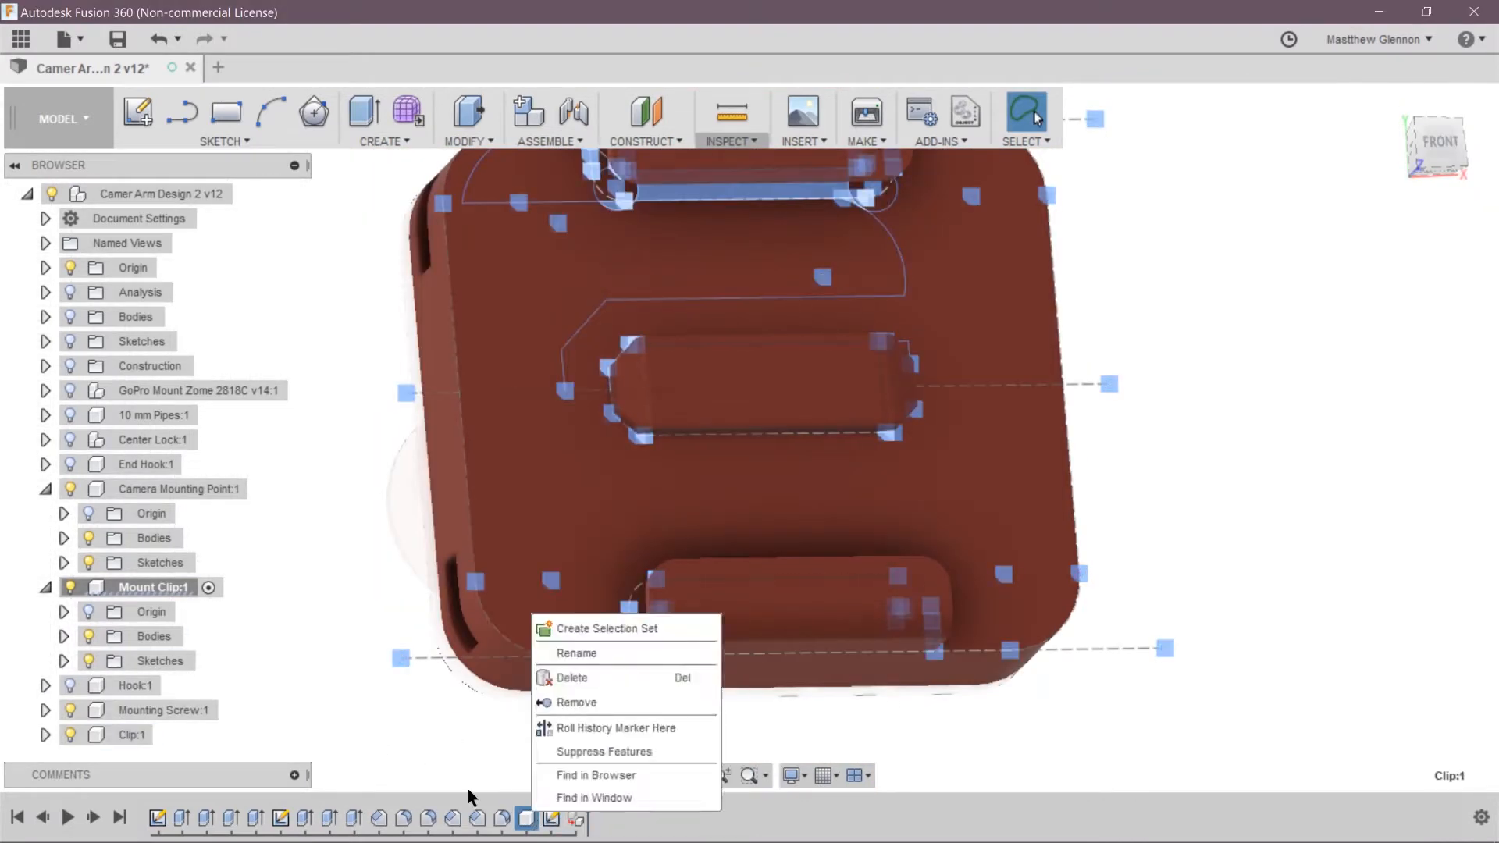
pyautogui.press('Delete')
# Select the top-level assembly and name its last component Clip
pyautogui.click(242, 195)
pyautogui.doubleClick(140, 588)
pyautogui.write('Clip')
pyautogui.press('Return')
# Move the Mounting Screw component into position at the camera mounting point, then activate the Clip component
pyautogui.click(76, 564)
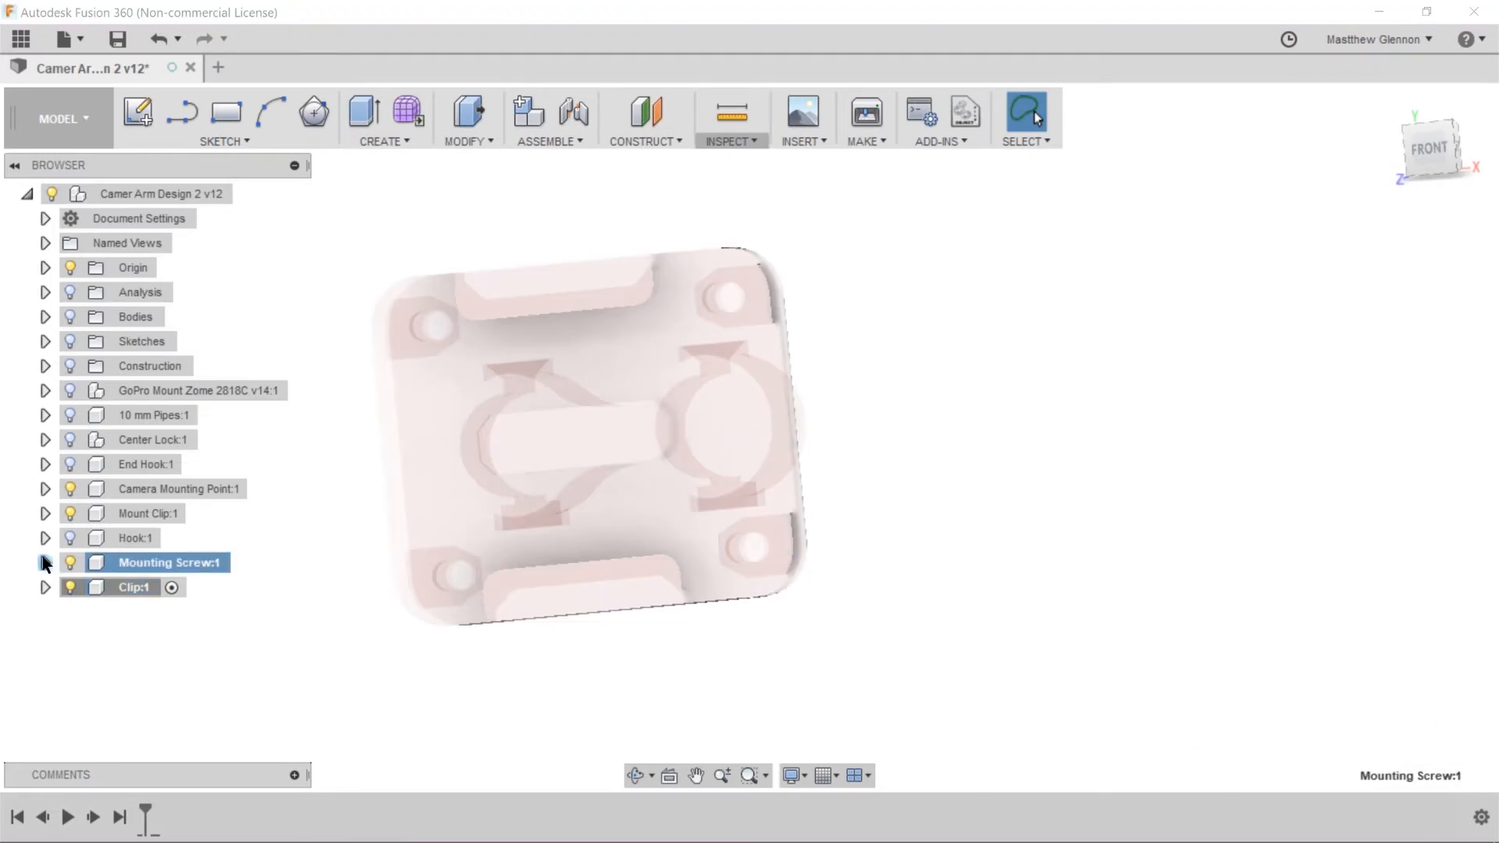
pyautogui.keyDown('shift'); pyautogui.moveTo(391, 546); pyautogui.dragTo(366, 540, button='middle'); pyautogui.keyUp('shift')
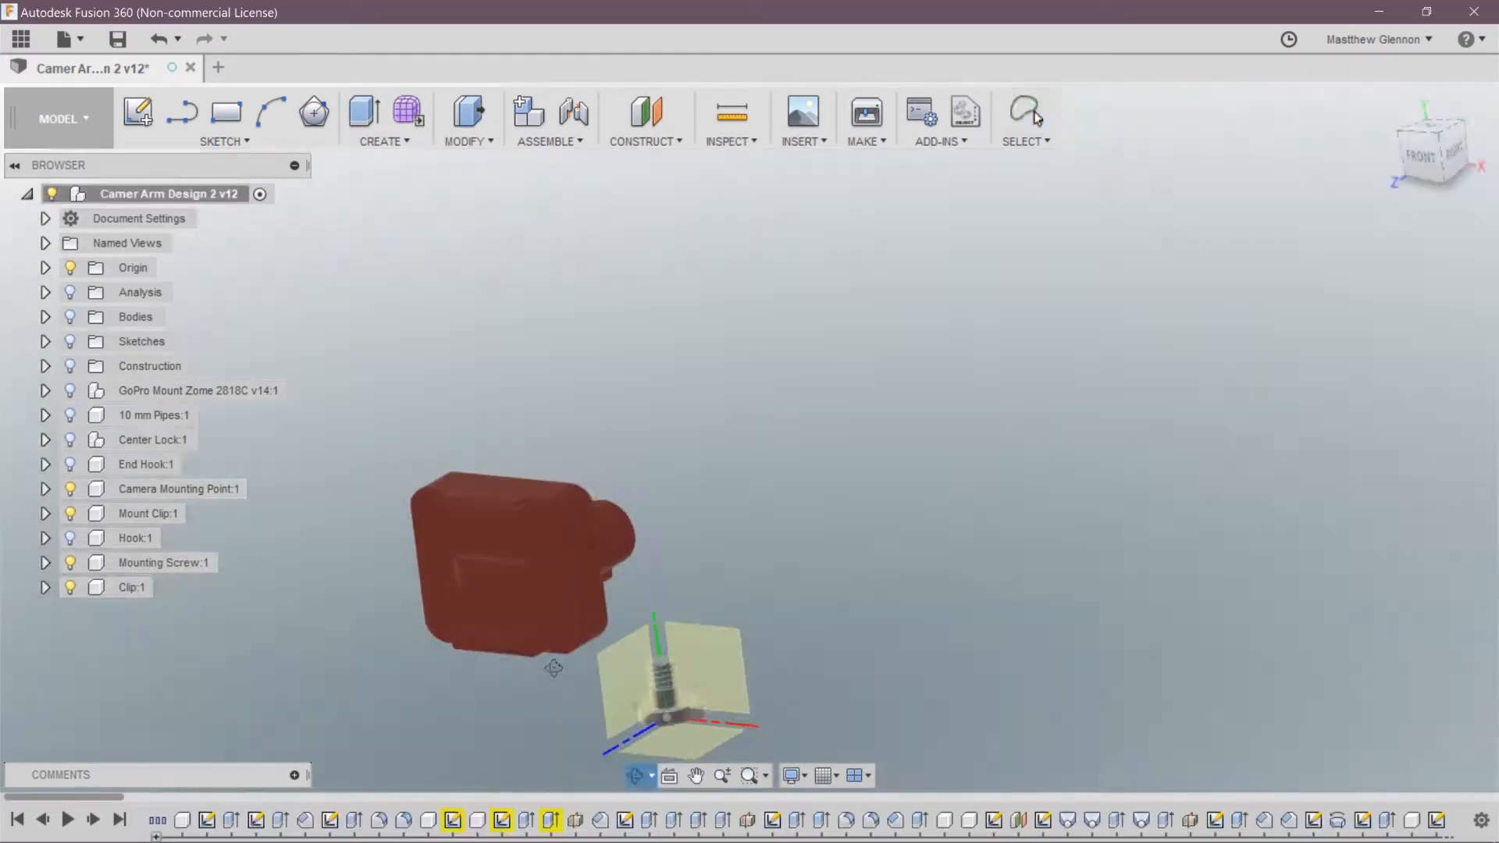
pyautogui.click(803, 505)
pyautogui.press('m')
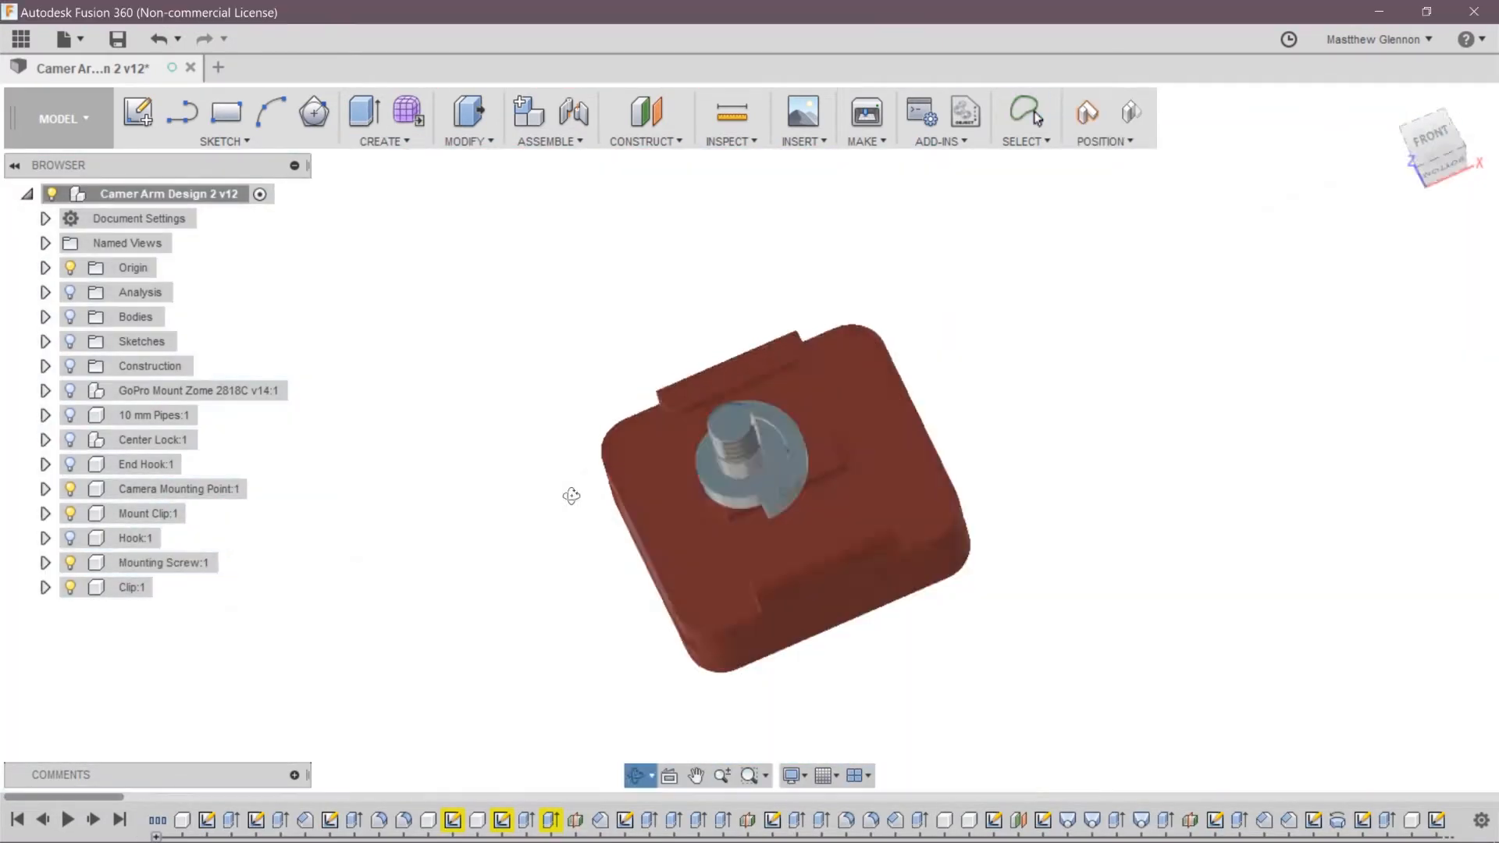
pyautogui.rightClick(156, 562)
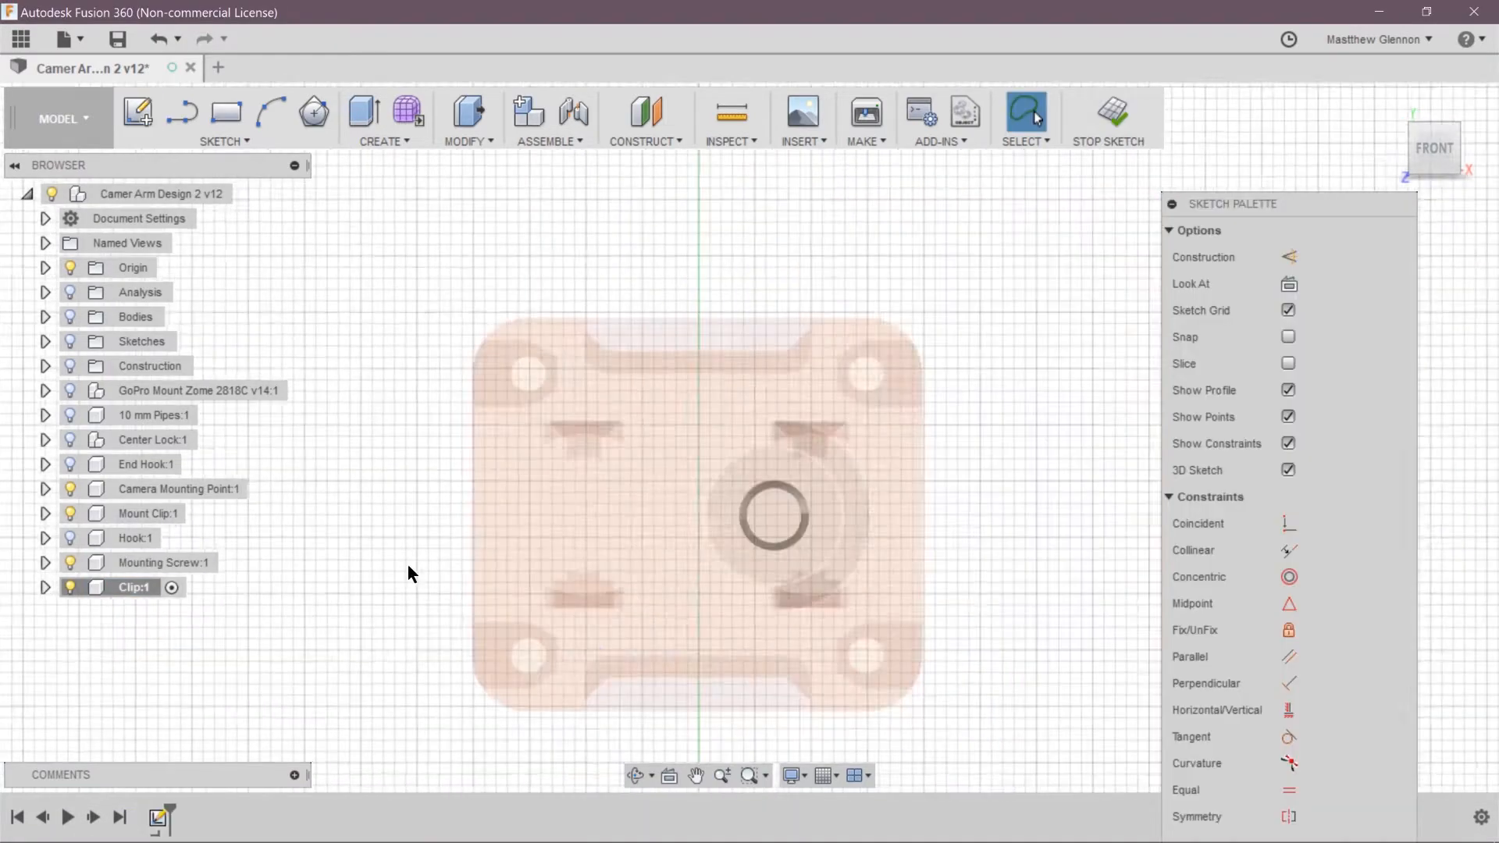
# Sketch the clip's outline over the mount on the front plane, inside the Clip component
pyautogui.scroll(3, 679, 523)
pyautogui.click(182, 112)
pyautogui.click(225, 141)
pyautogui.click(754, 623)
pyautogui.scroll(-1, 515, 406)
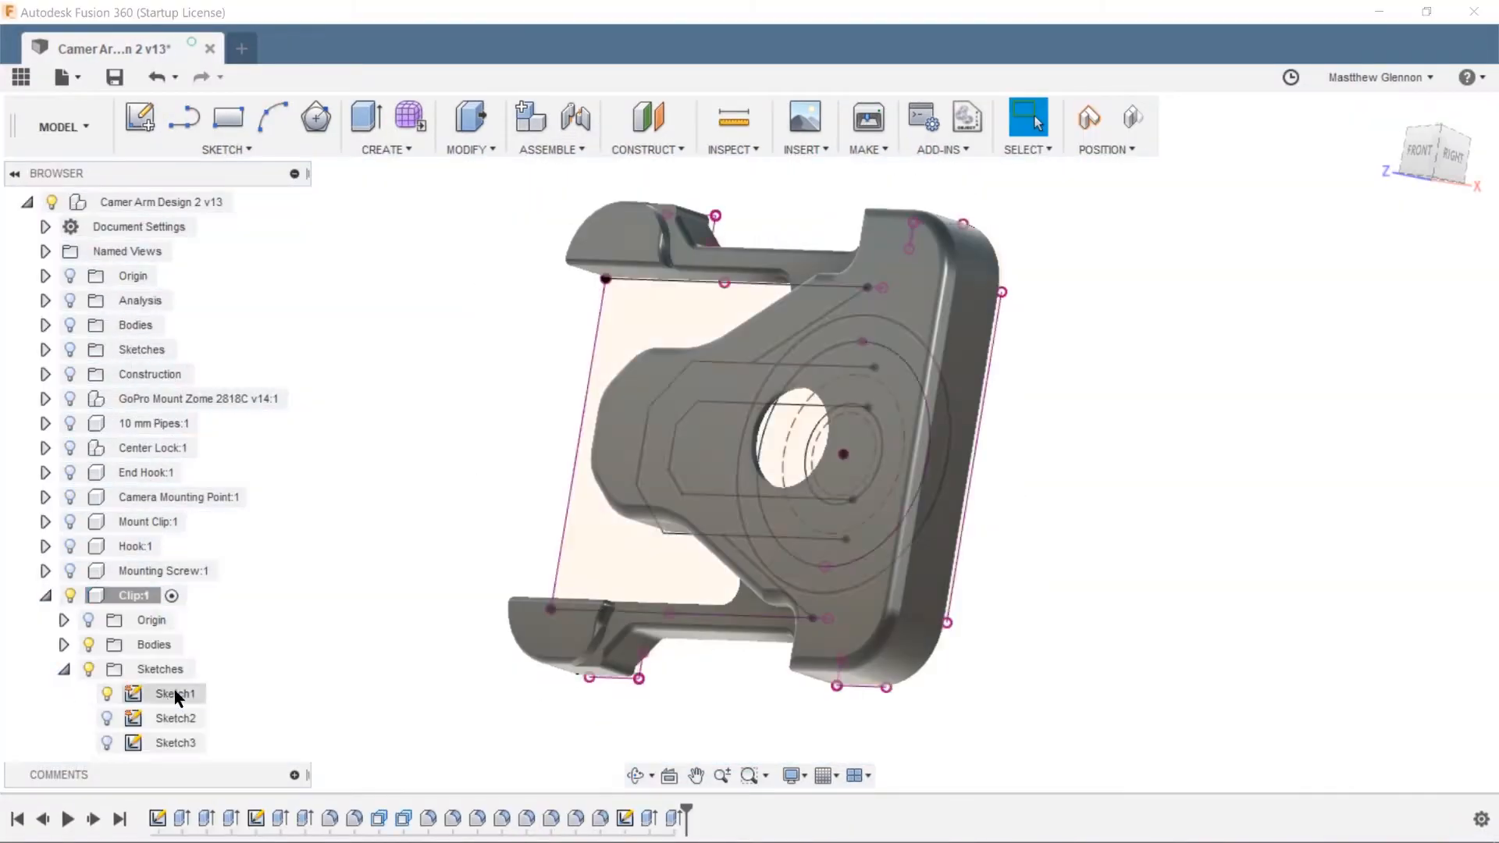
# Reopen the clip's first sketch for editing and dimension the geometry around its central hole
pyautogui.doubleClick(173, 694)
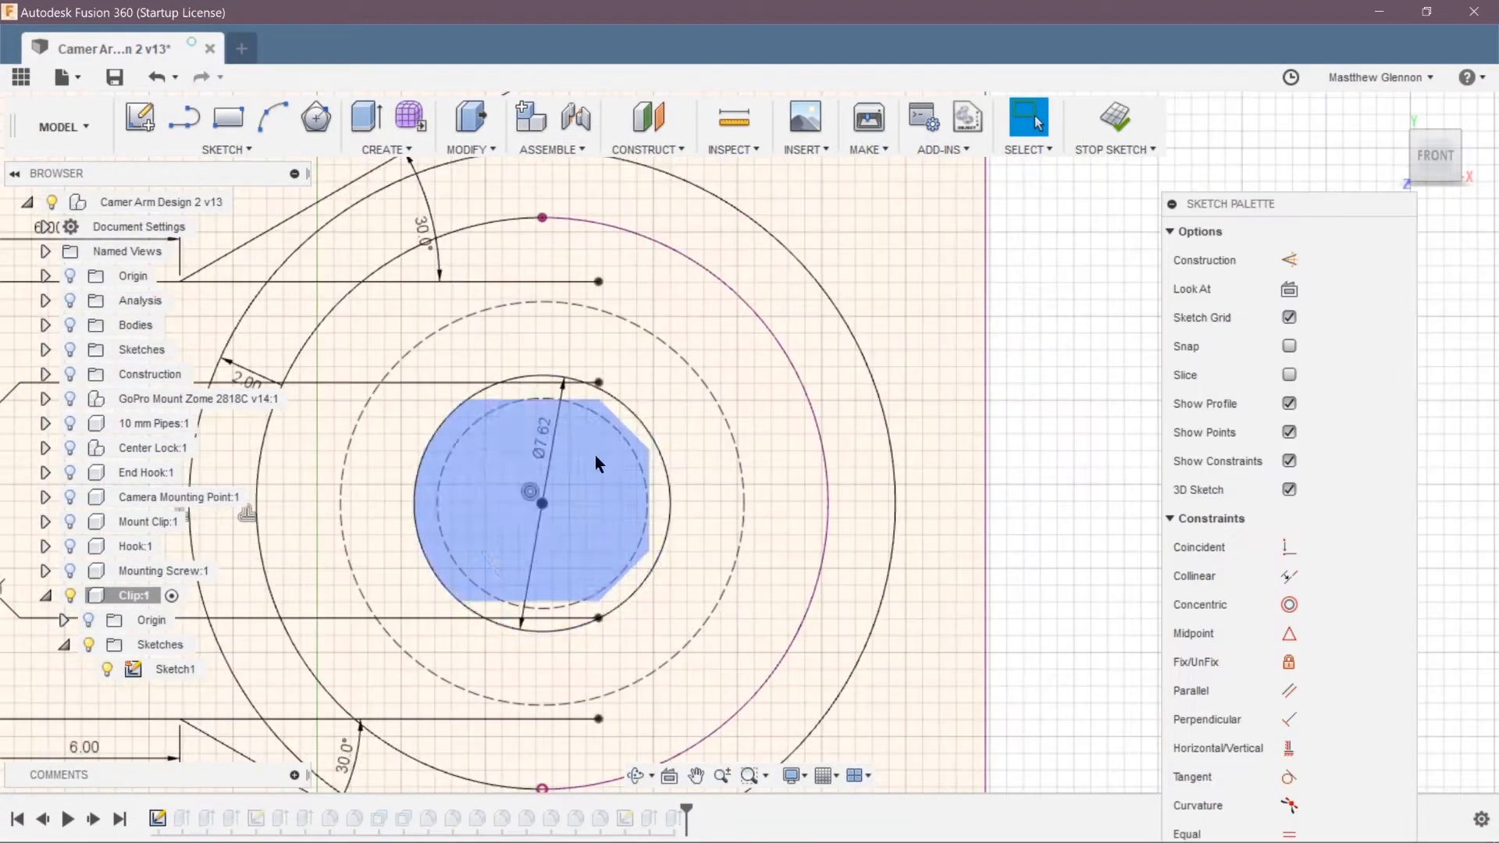
pyautogui.scroll(5, 465, 462)
pyautogui.press('d')
pyautogui.click(459, 461)
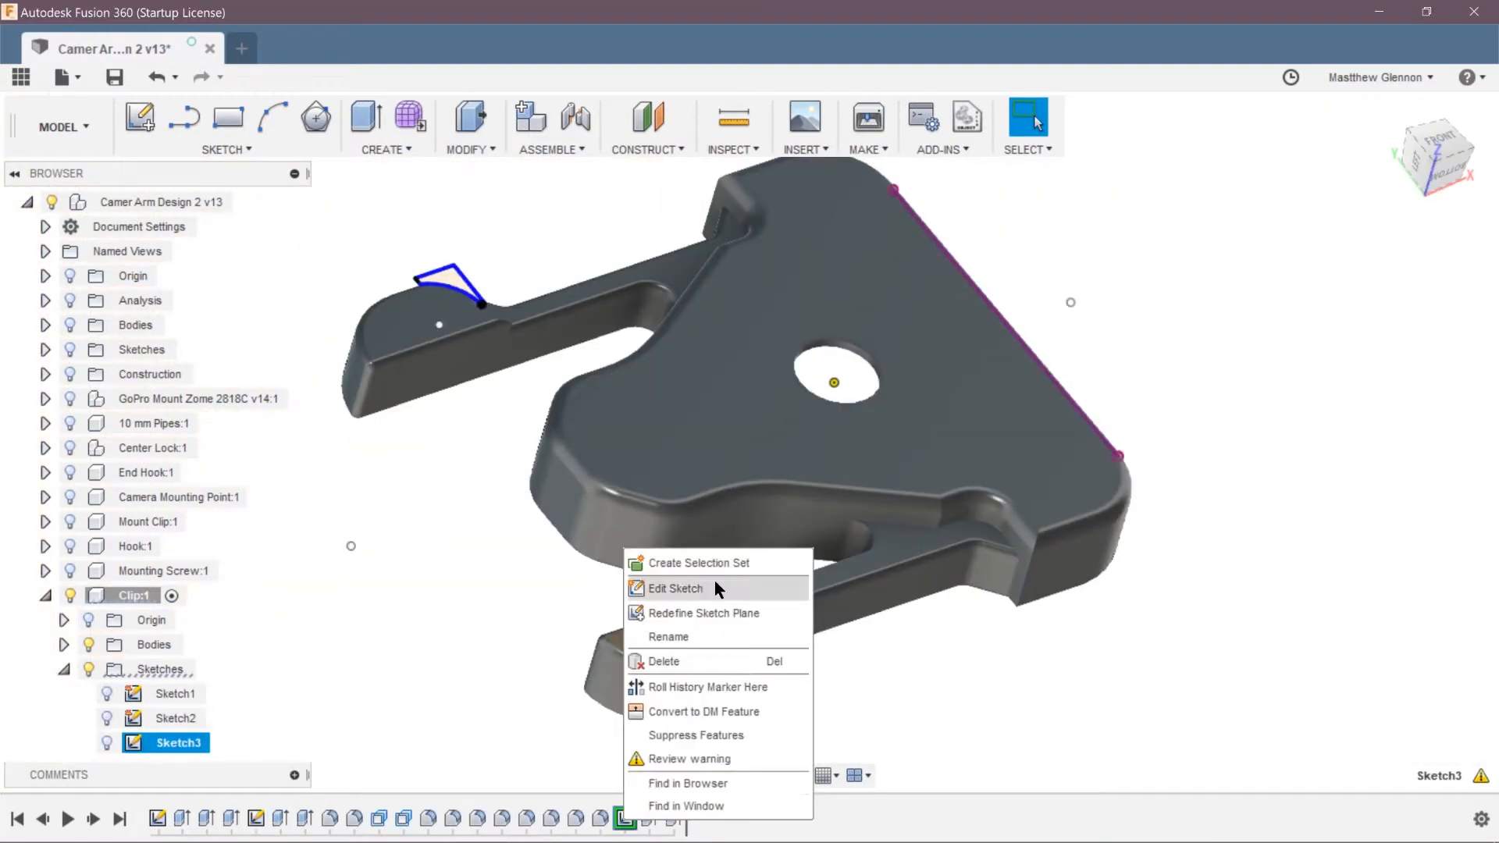
# Cut the two sketched profiles from the clip's body with a two-sided extrude and fillet the resulting edges
pyautogui.click(687, 586)
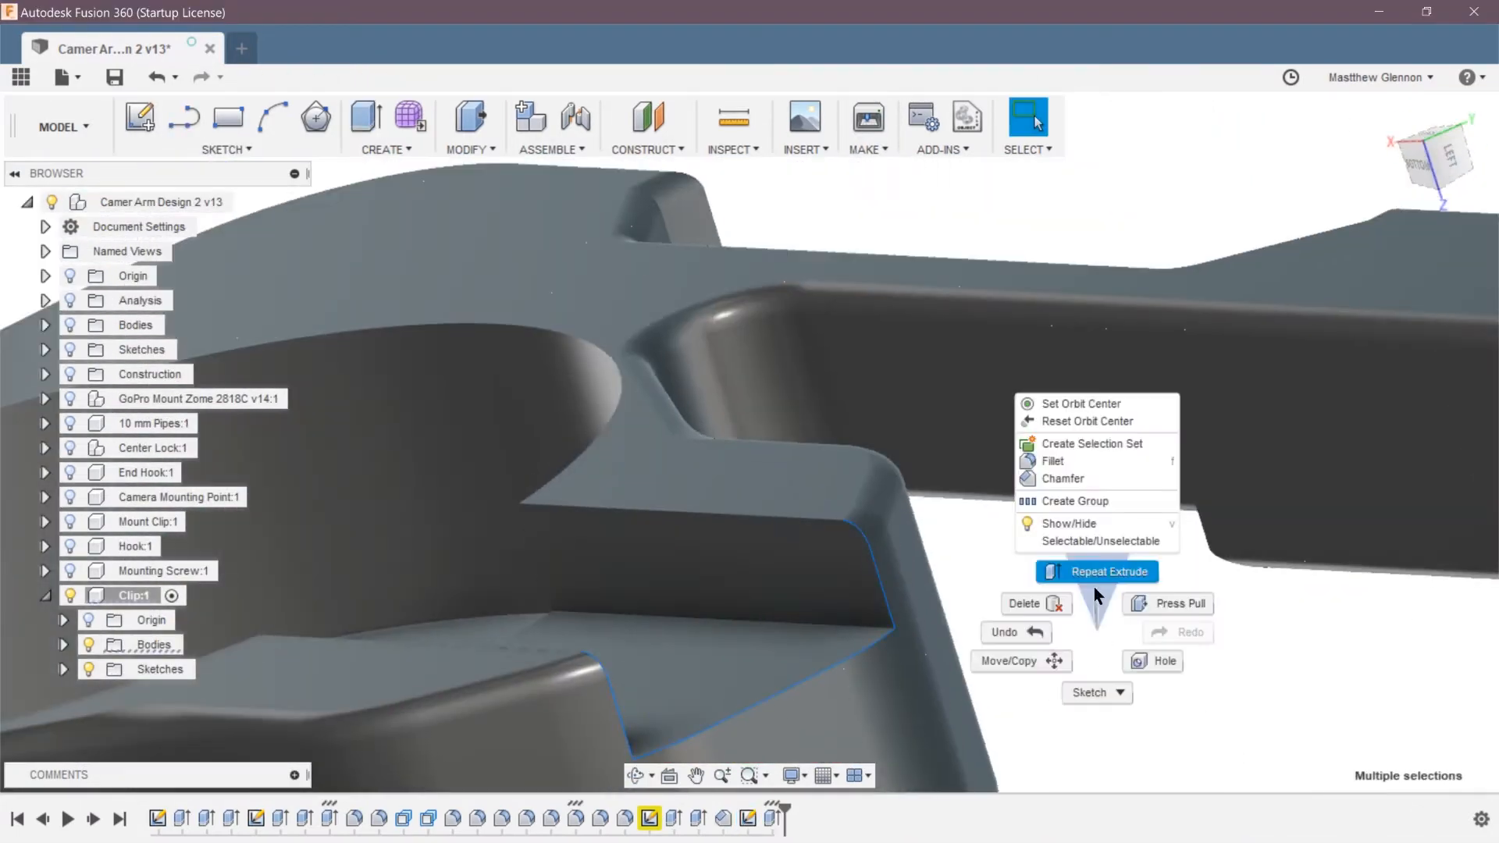
pyautogui.press('f')
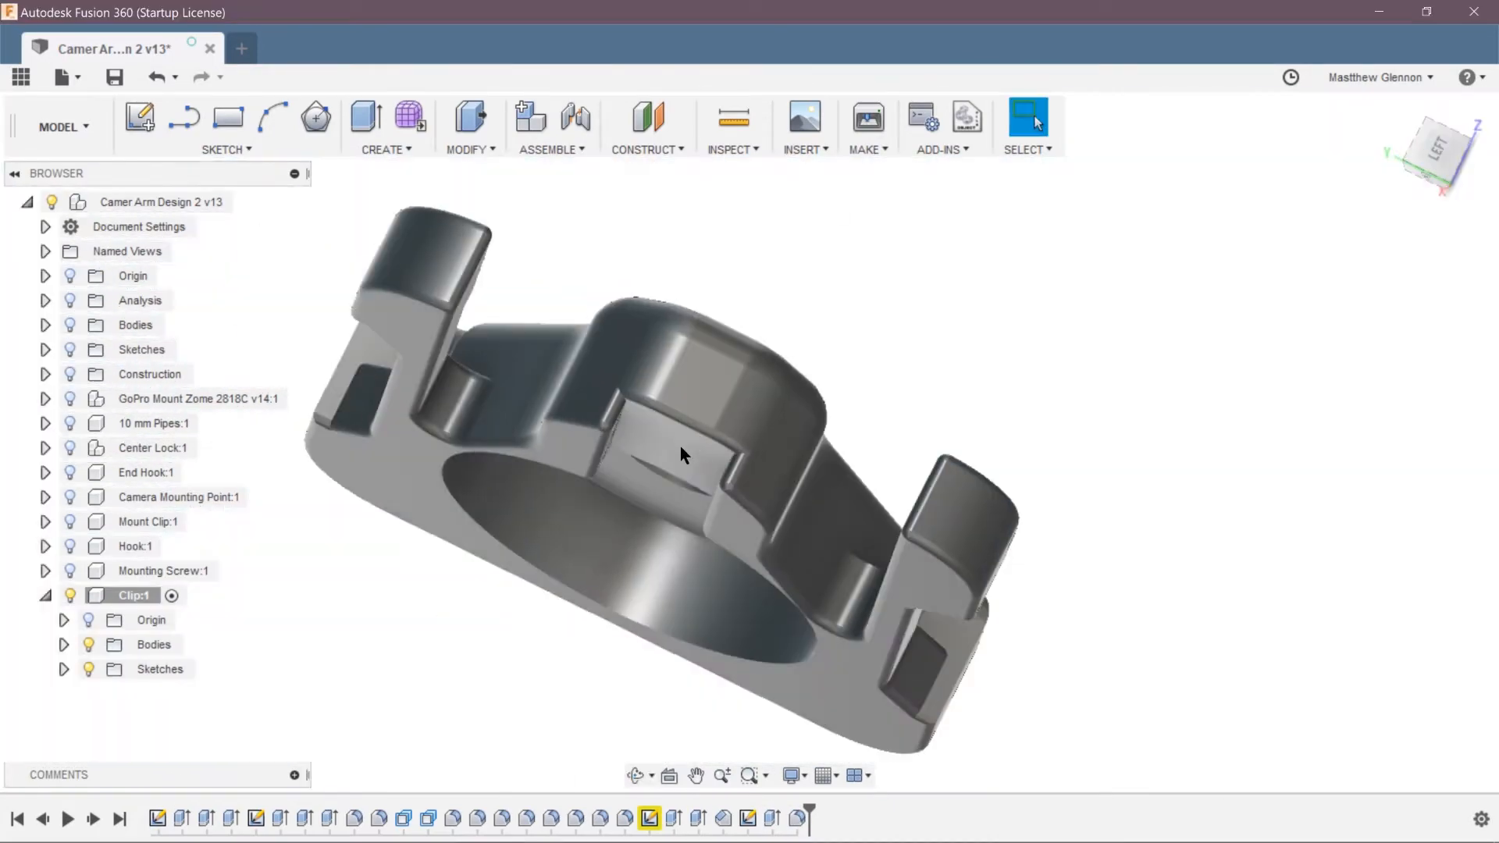
# Export the Clip component as an STL file named Clip v2 on the Desktop
pyautogui.rightClick(134, 595)
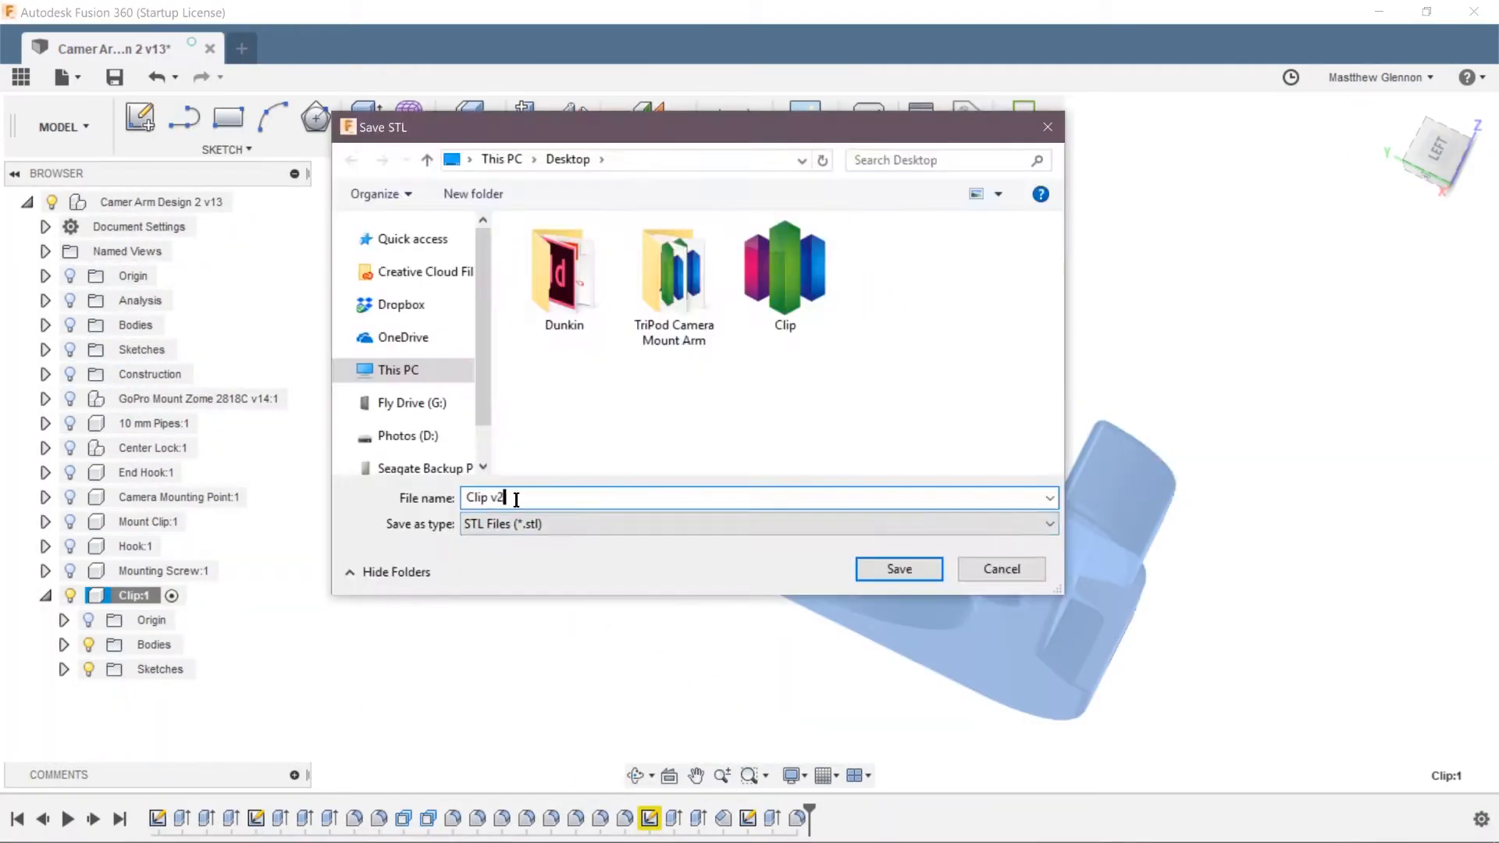